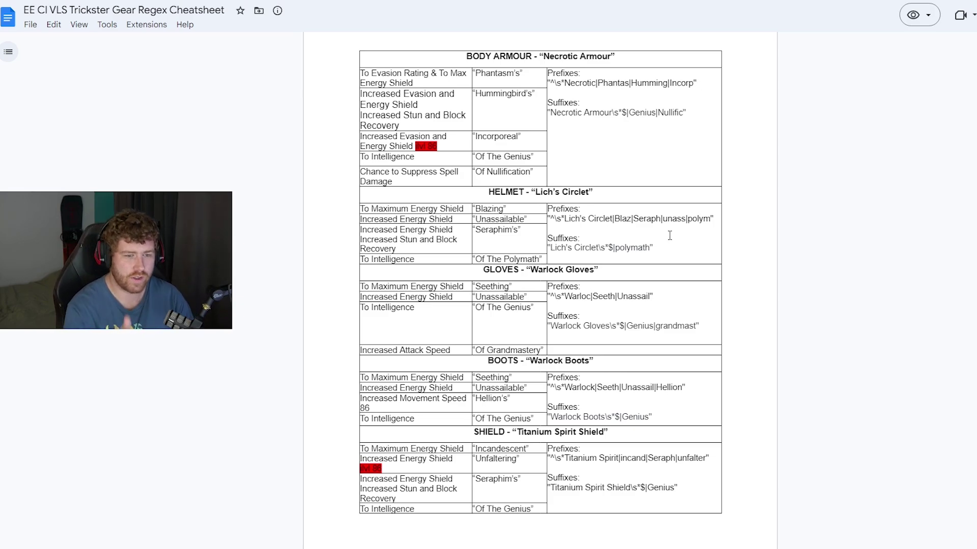
- Highlight parts of the helmet prefix regex, including Lich's Circlet and the Blaz term
drag(548, 219, 718, 219)
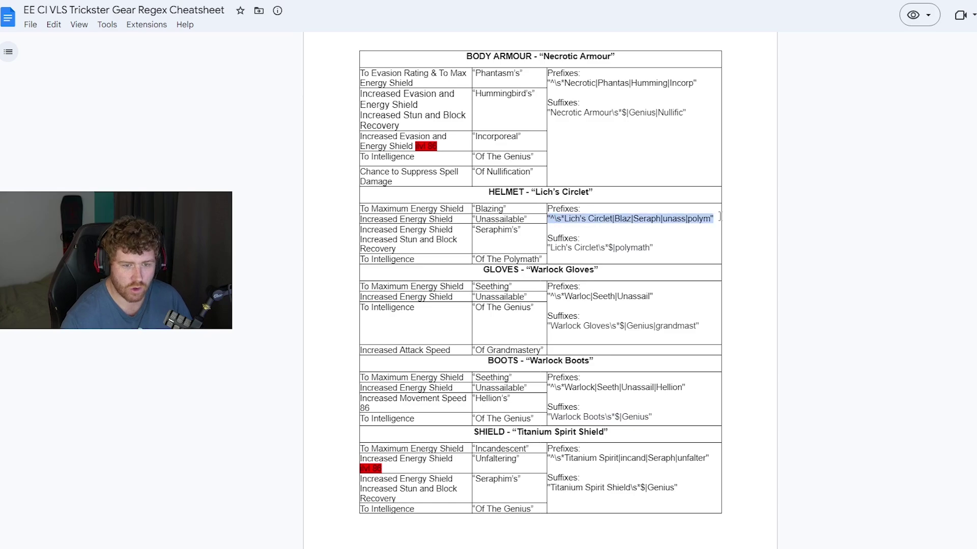
click(718, 220)
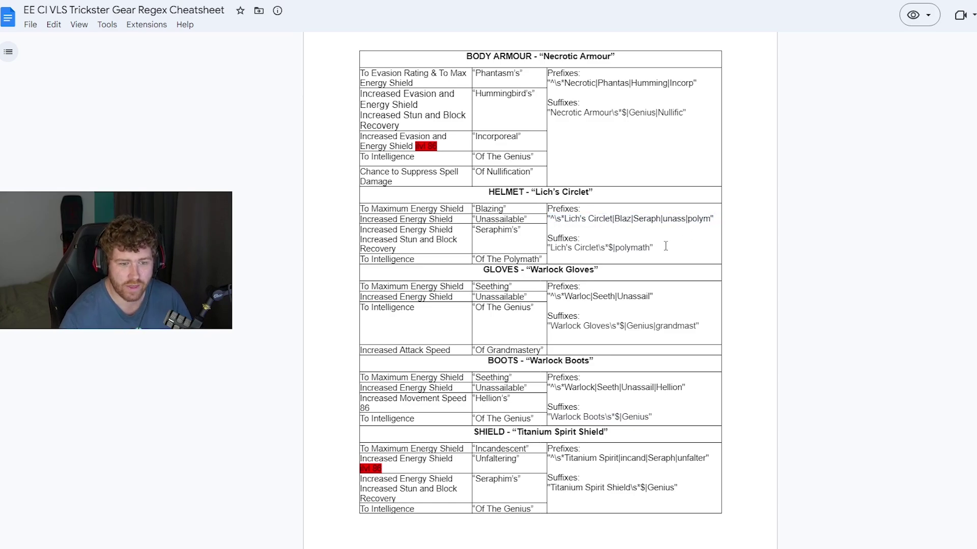
drag(665, 246, 551, 221)
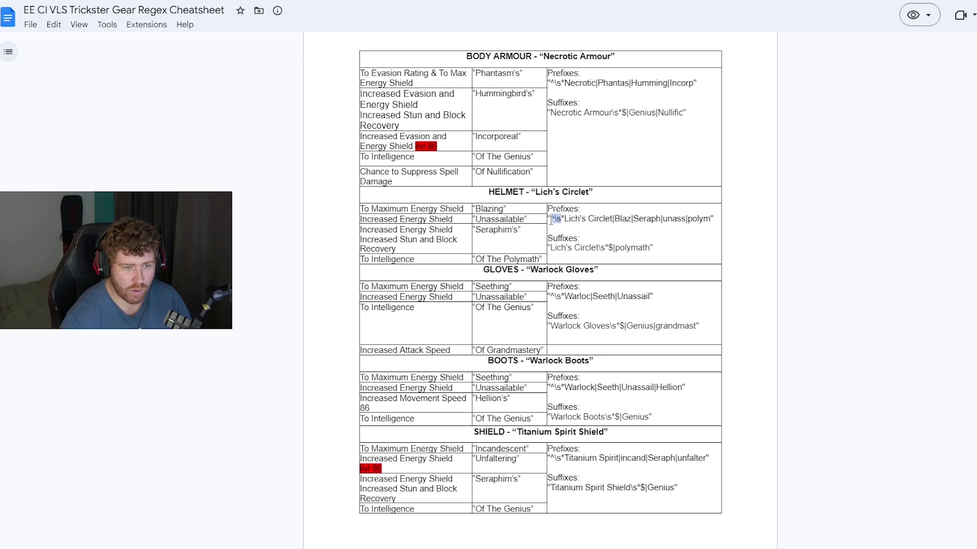
click(554, 223)
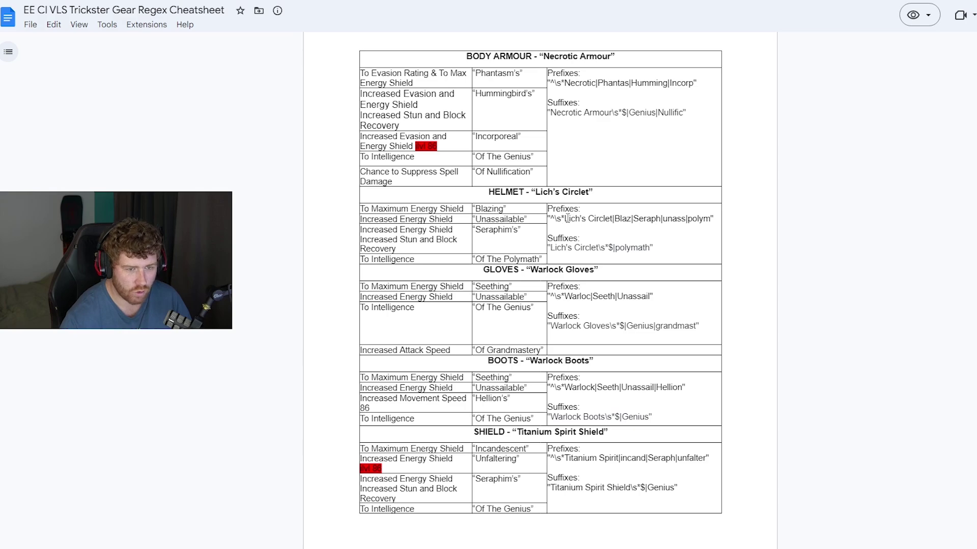
drag(563, 219, 612, 219)
click(612, 219)
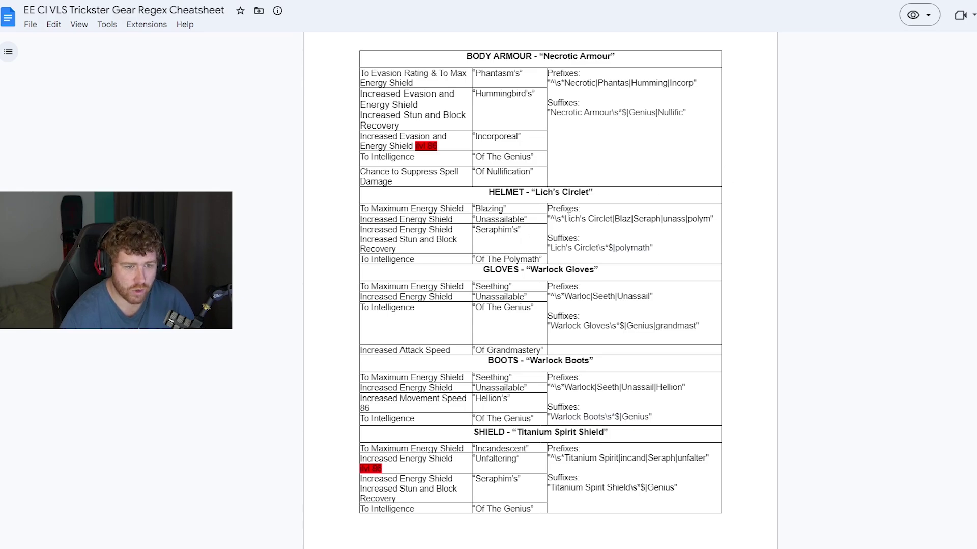
drag(550, 219, 613, 219)
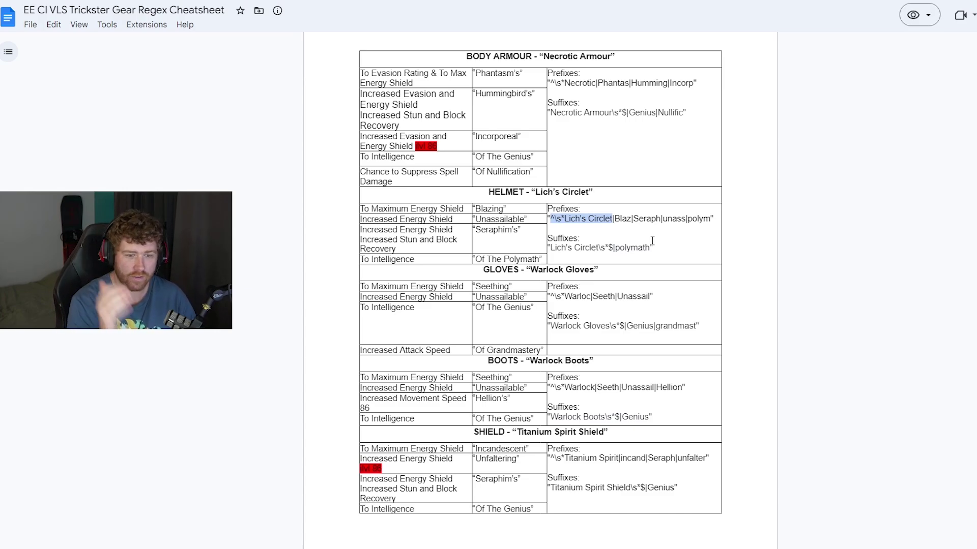
drag(614, 218, 632, 219)
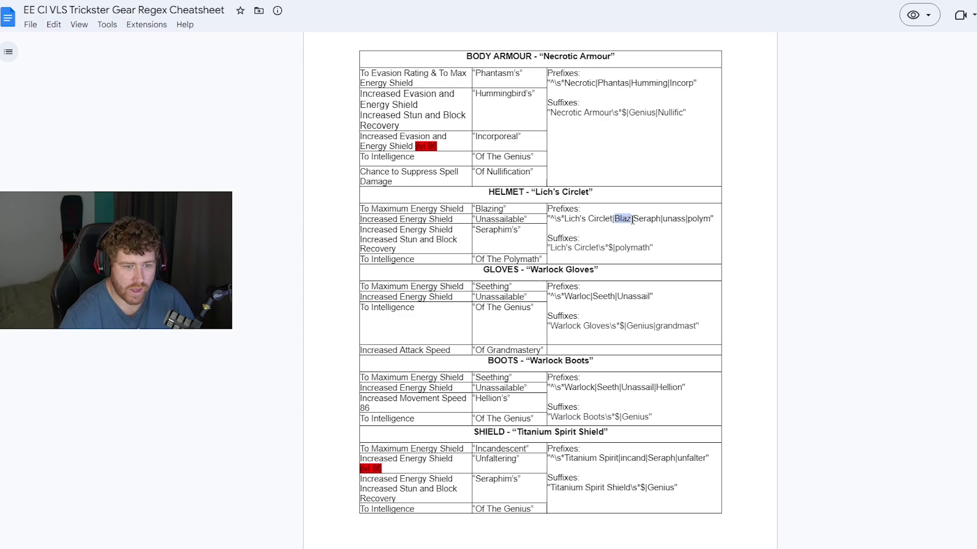
click(616, 223)
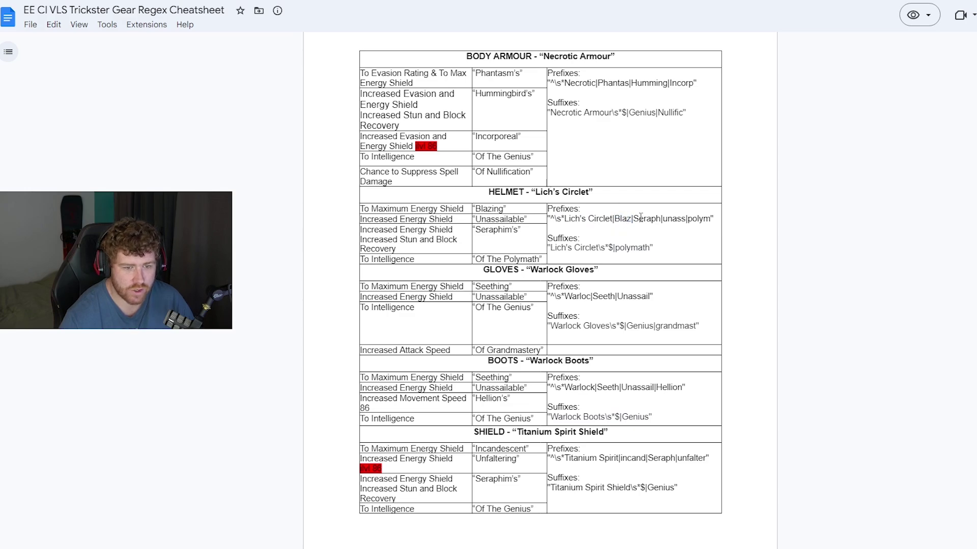
- Point out the helmet's Energy Shield and Intelligence mod rows and the unass prefix term
drag(384, 229, 439, 243)
click(400, 242)
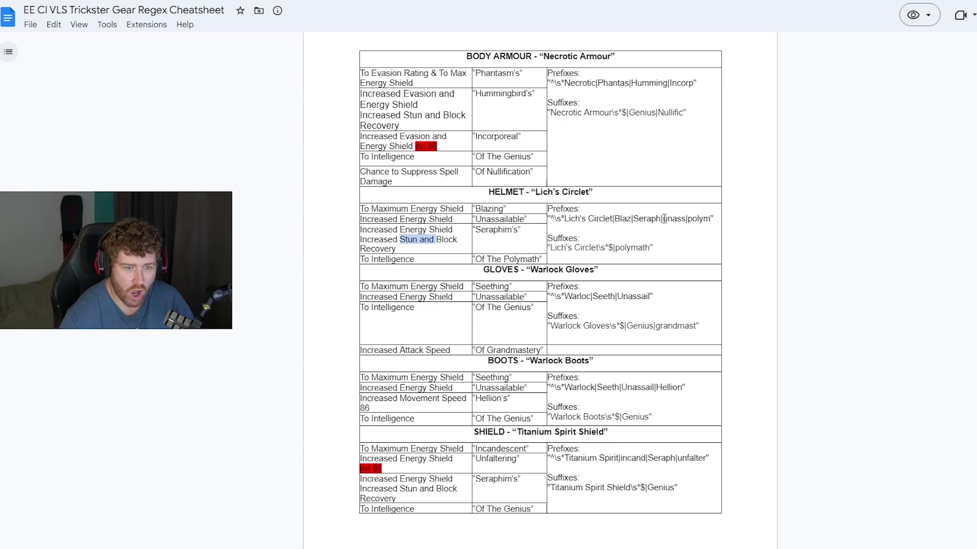
drag(662, 219, 685, 219)
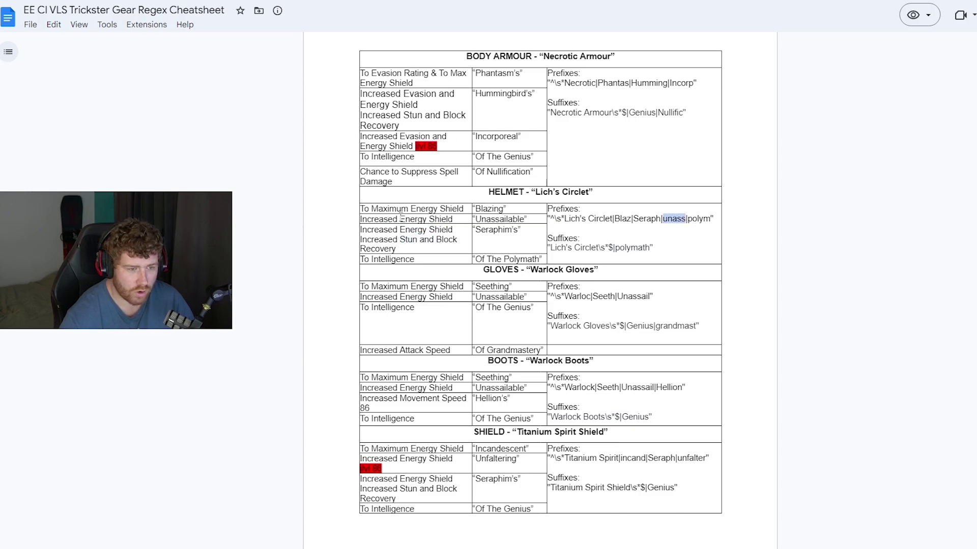
drag(399, 219, 443, 219)
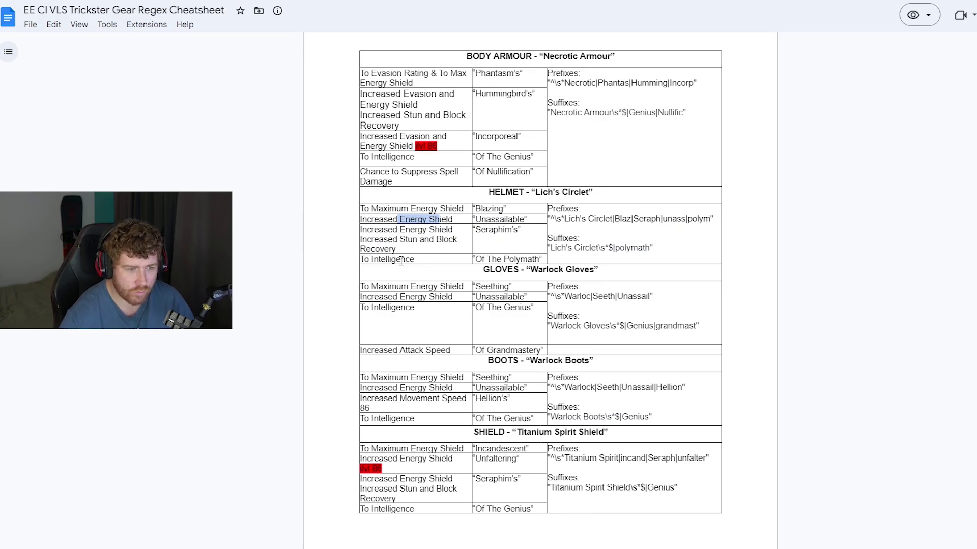
click(421, 260)
drag(421, 260, 372, 264)
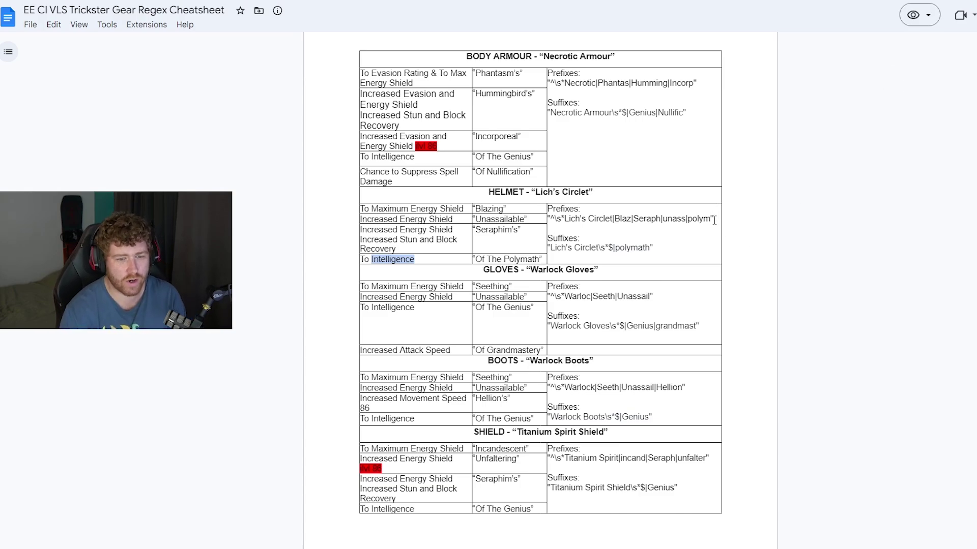
drag(715, 220, 564, 220)
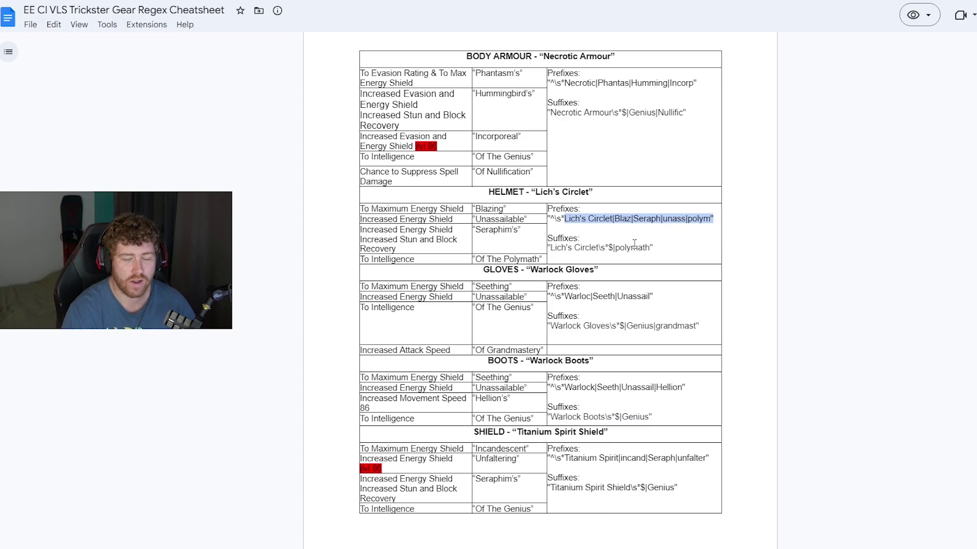
click(667, 246)
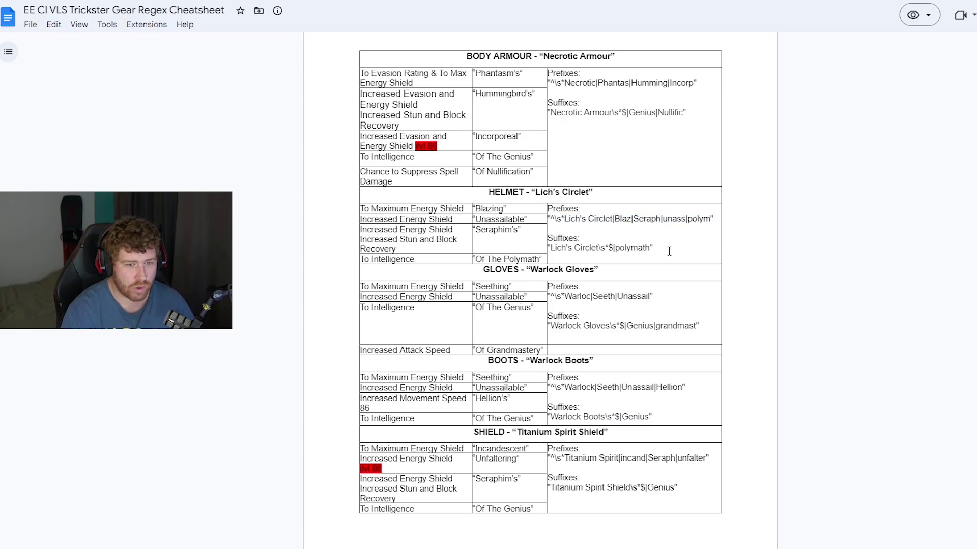
- Highlight the helmet suffix regex, its \s*$ ending and the Lich's Circlet term
drag(661, 250, 551, 252)
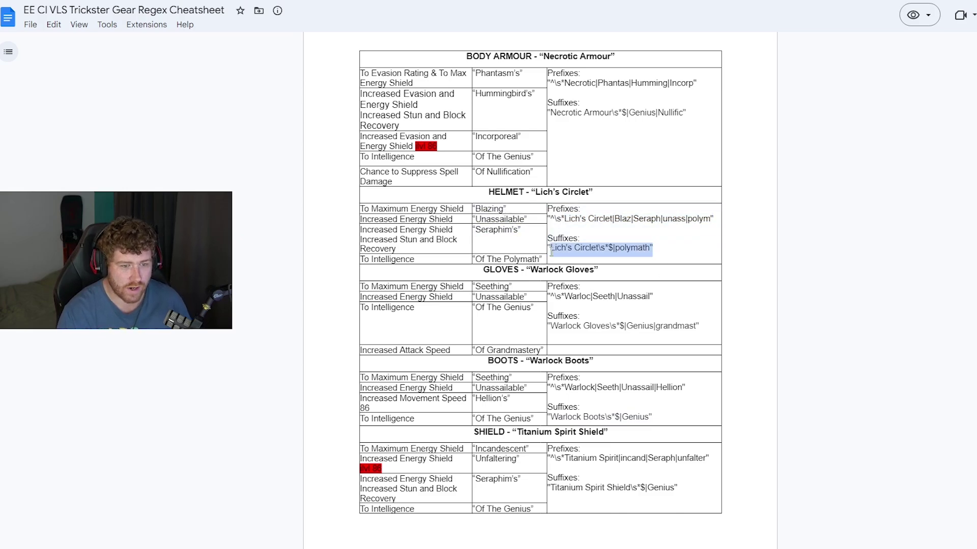
click(656, 251)
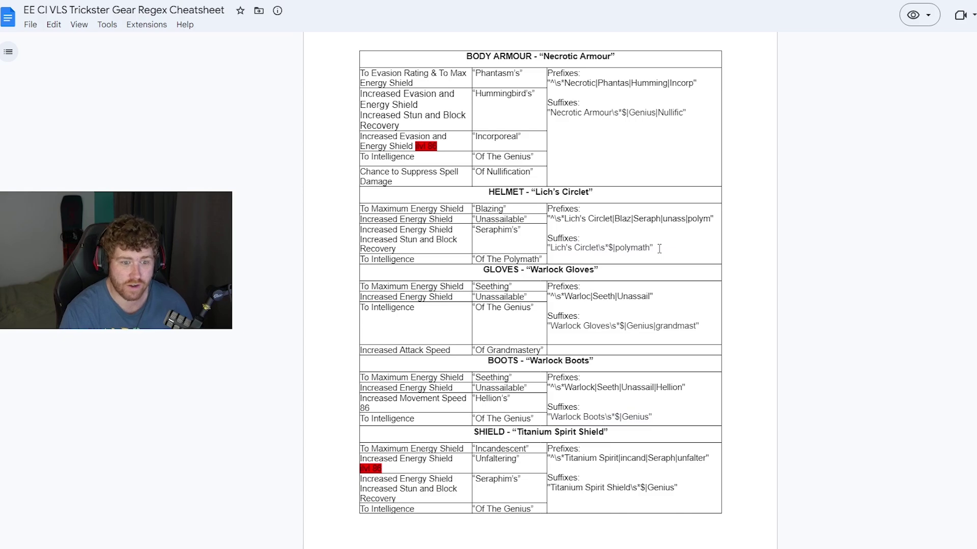
drag(614, 249, 600, 245)
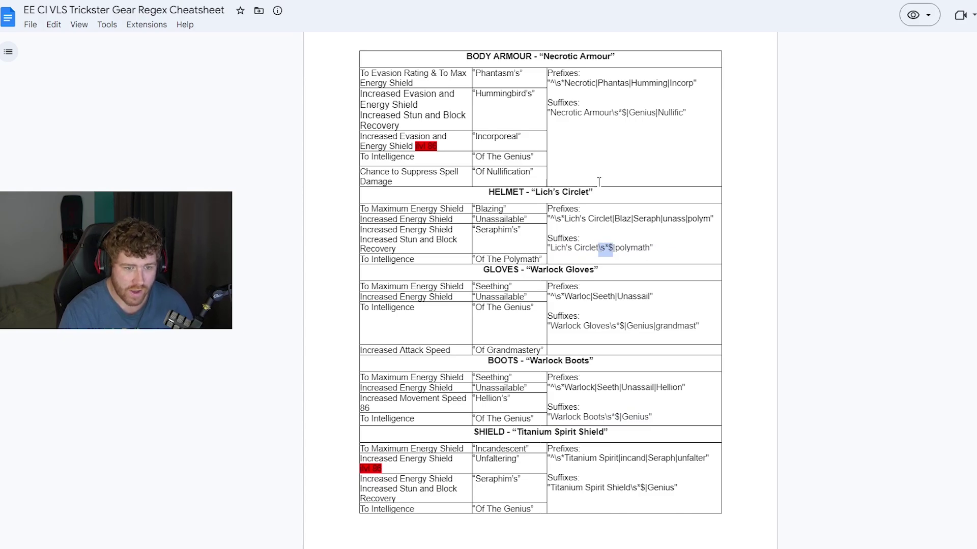
click(594, 248)
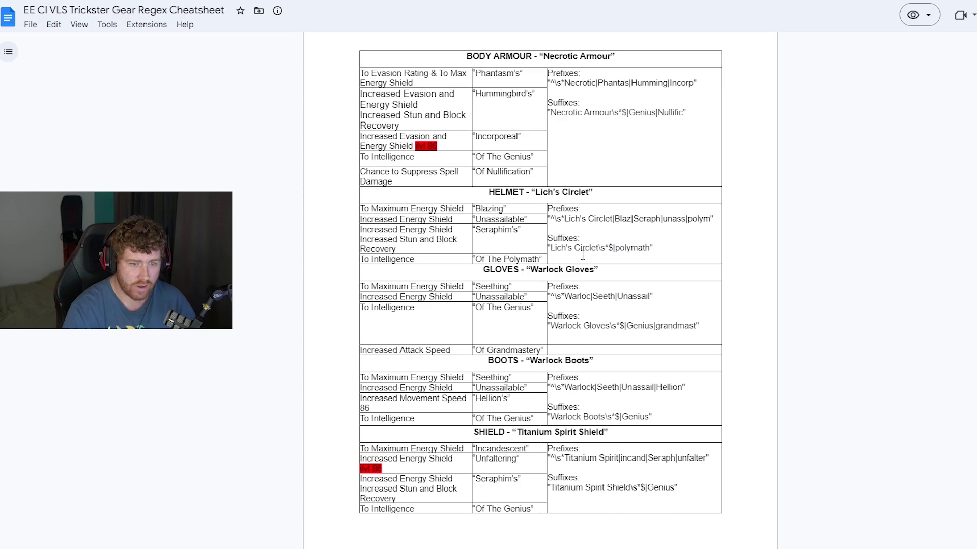
drag(551, 248, 599, 247)
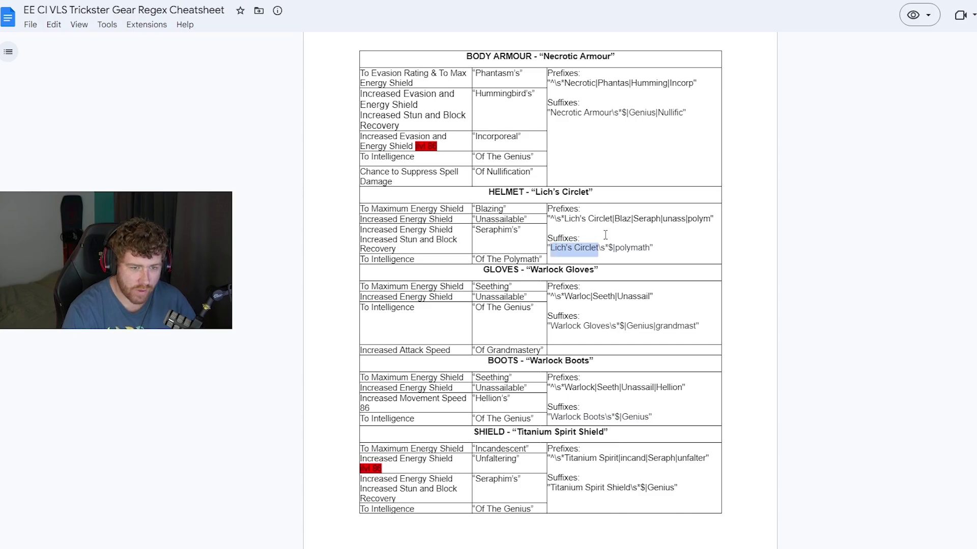
click(602, 243)
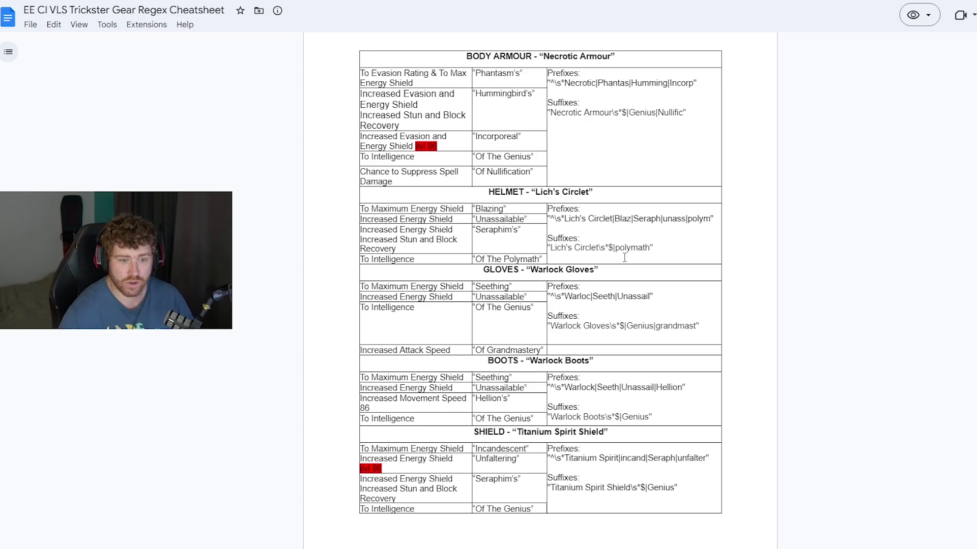
drag(650, 248, 548, 252)
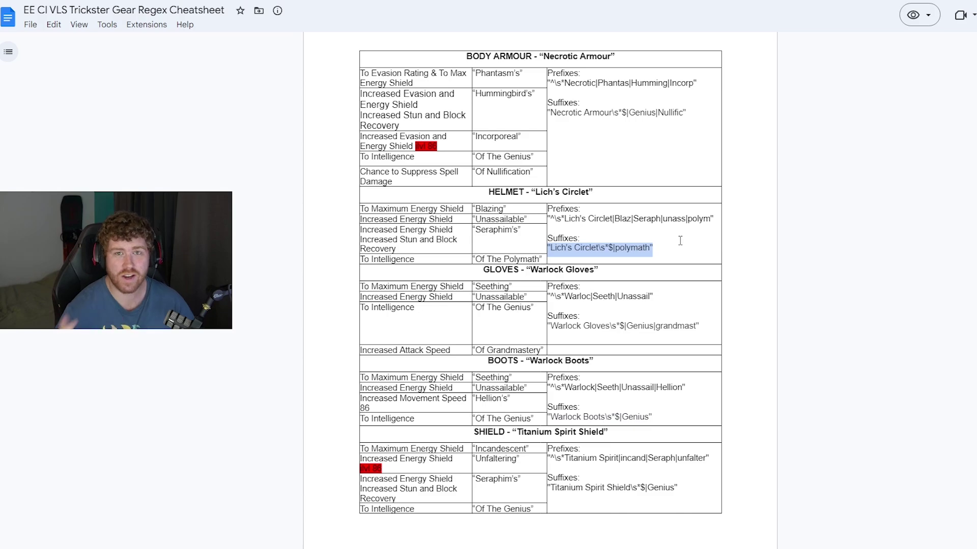
- Highlight the body armour prefix regex and the \s*$ and Genius|Nullific suffix parts
click(699, 83)
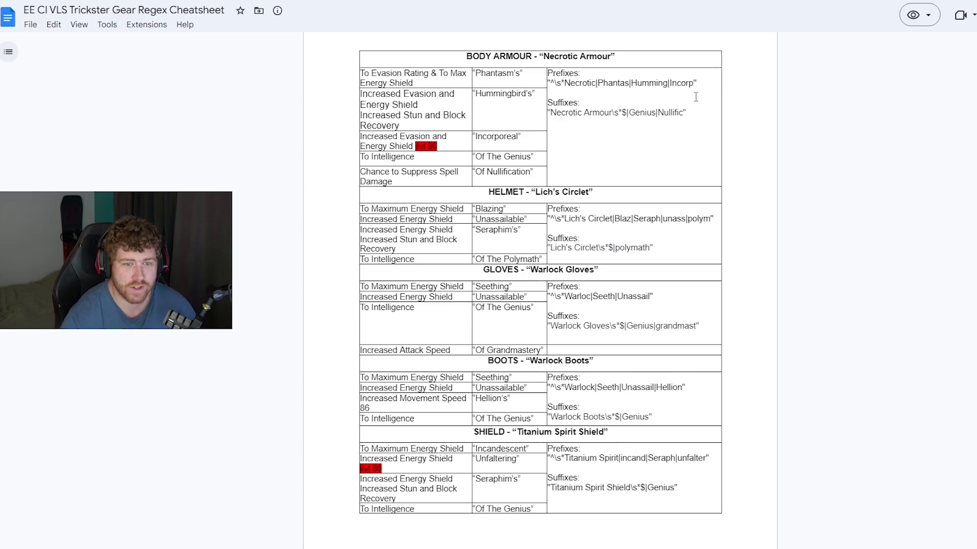
drag(697, 83, 565, 84)
click(545, 83)
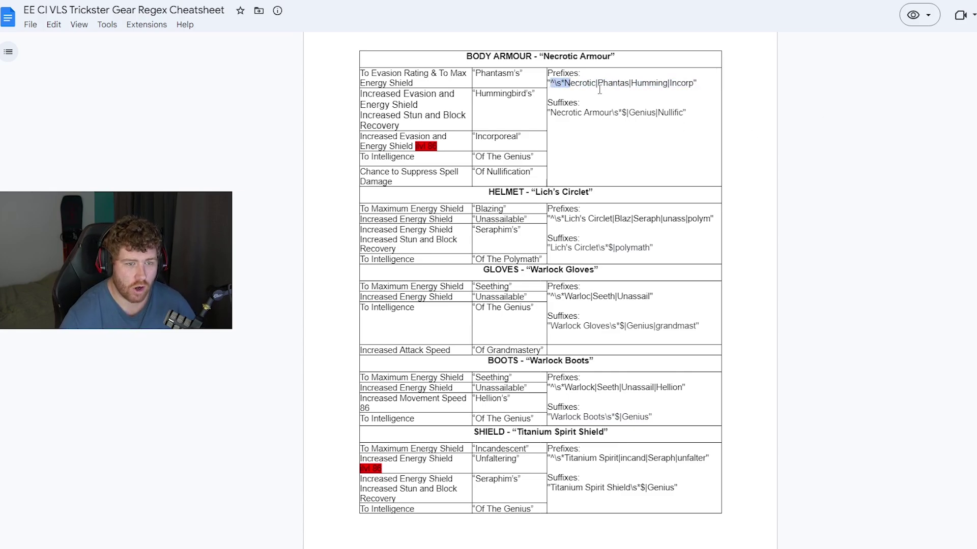
click(565, 83)
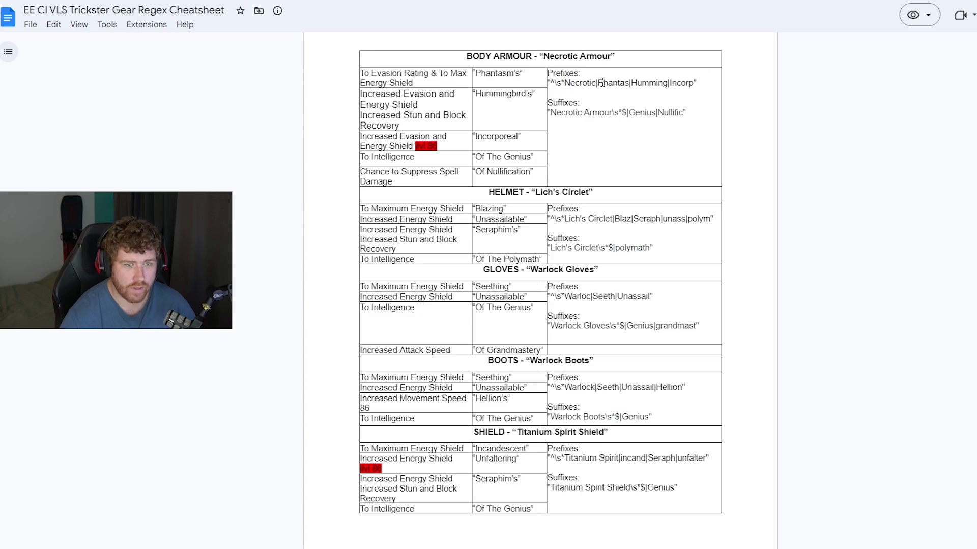
drag(602, 83, 686, 82)
click(686, 82)
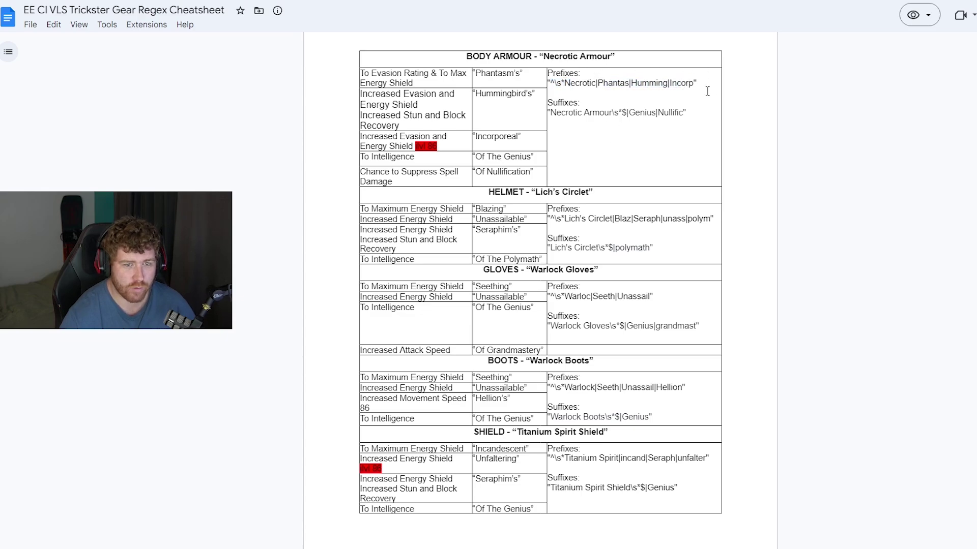
drag(686, 113, 627, 115)
click(614, 115)
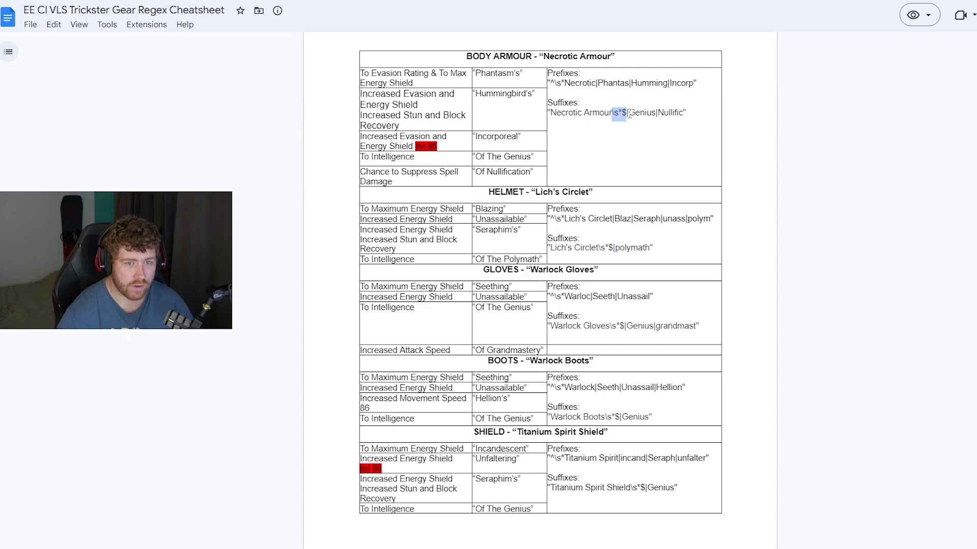
drag(629, 114, 685, 113)
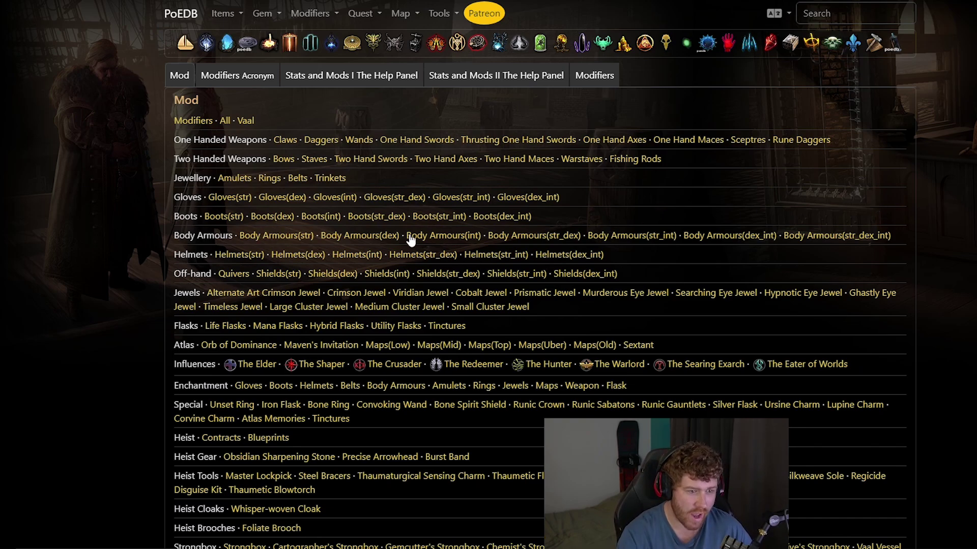
- Open the Body Armours (str_dex) modifier list and view the Armour and Evasion Rating tiers
click(538, 237)
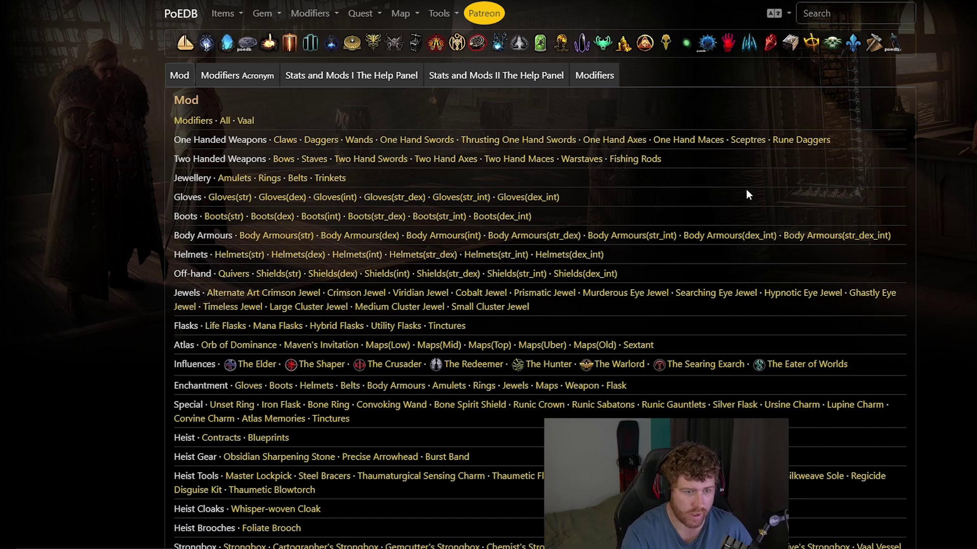
scroll(702, 219, down, 2)
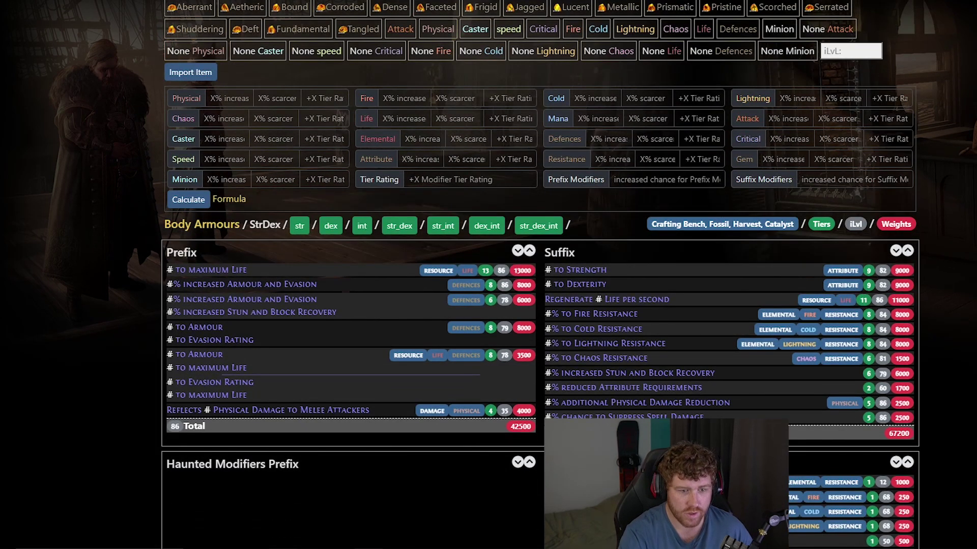
scroll(694, 331, down, 6)
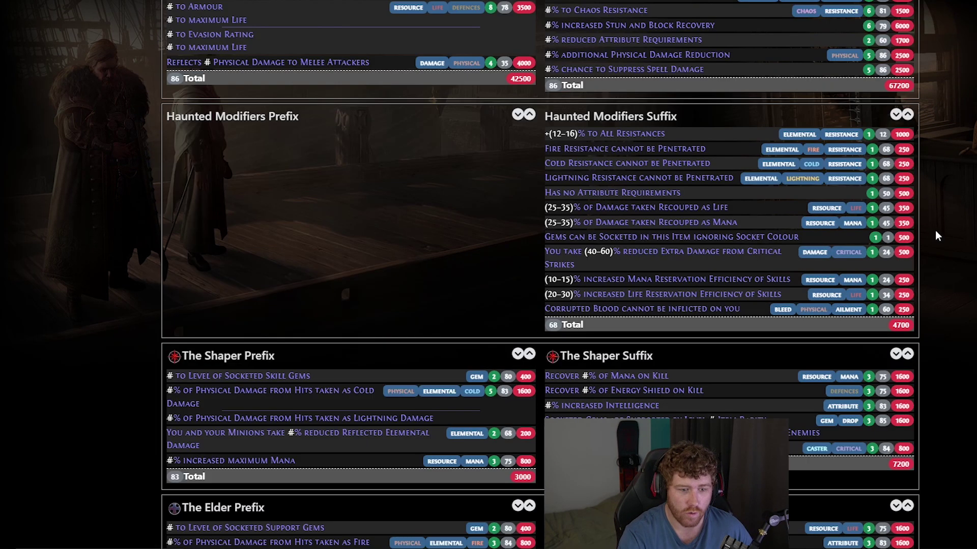
scroll(588, 203, up, 4)
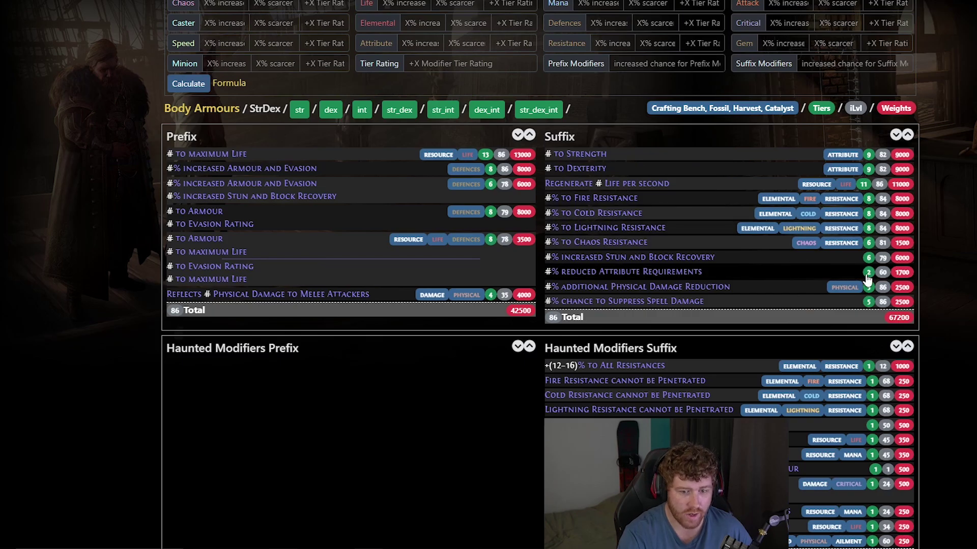
scroll(865, 279, down, 6)
scroll(669, 349, down, 10)
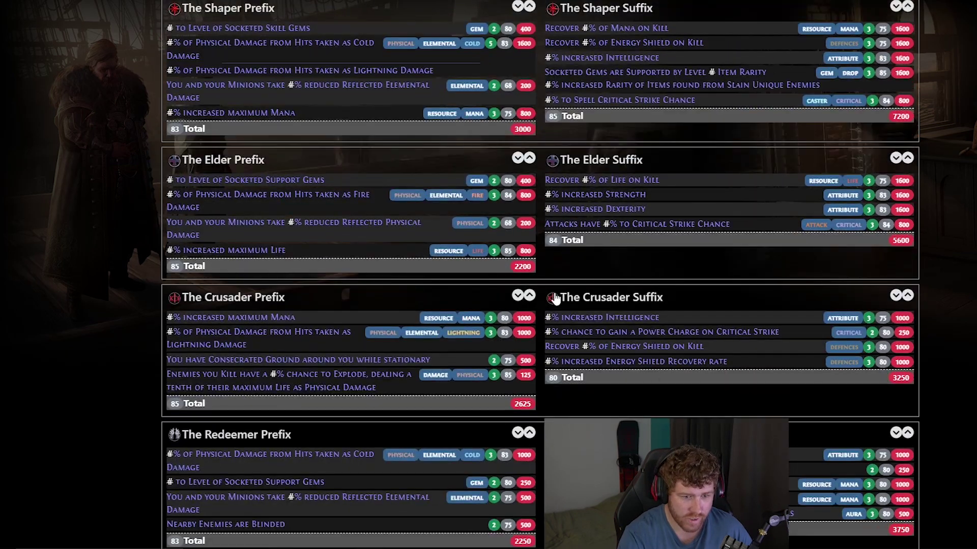
scroll(680, 386, up, 6)
scroll(680, 386, up, 15)
scroll(509, 310, down, 2)
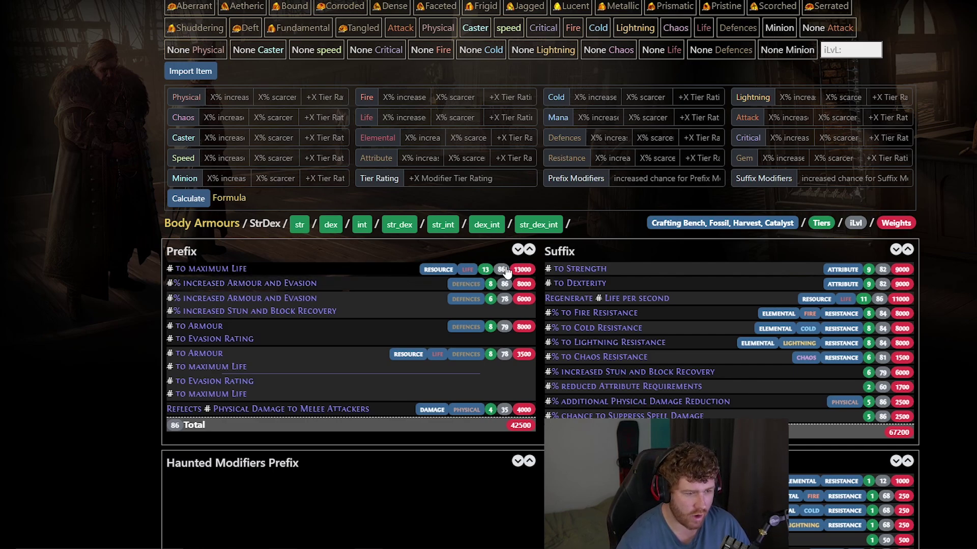
click(220, 335)
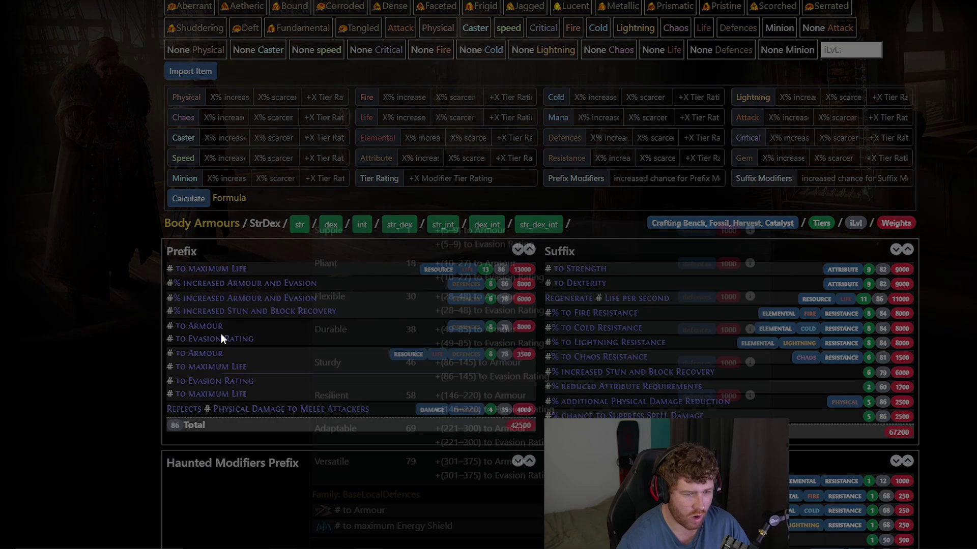
click(849, 214)
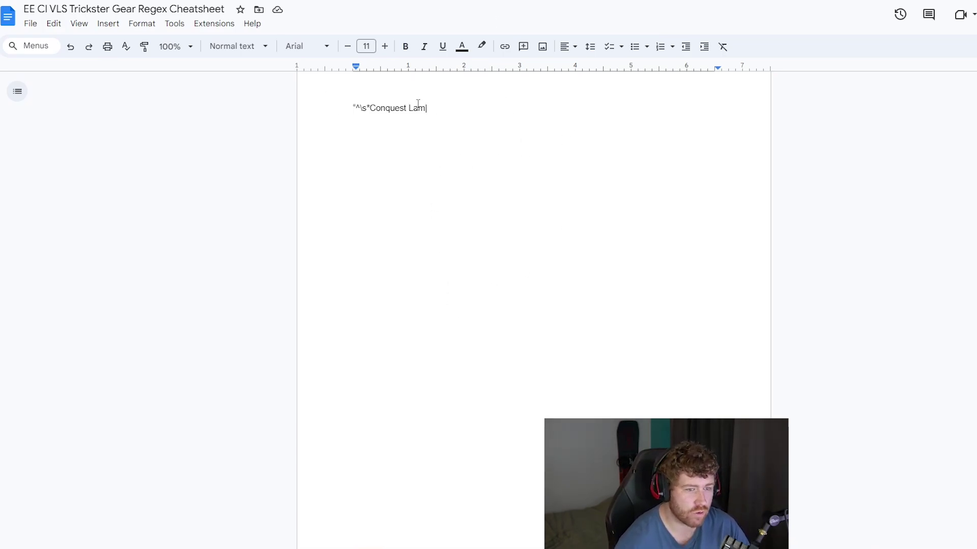
- Check the maximum Life tiers and append Prime after Conquest Lam in the regex
drag(426, 108, 370, 109)
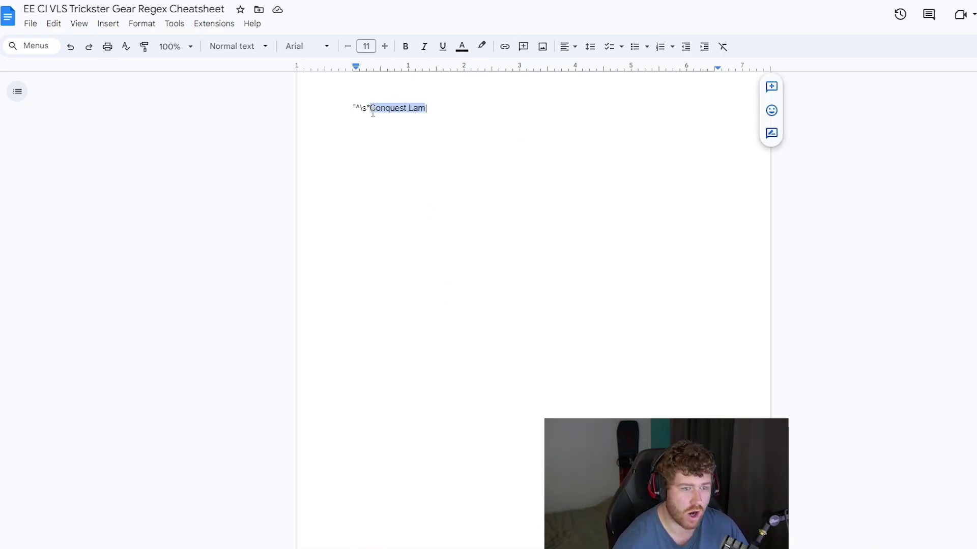
key(alt+Tab)
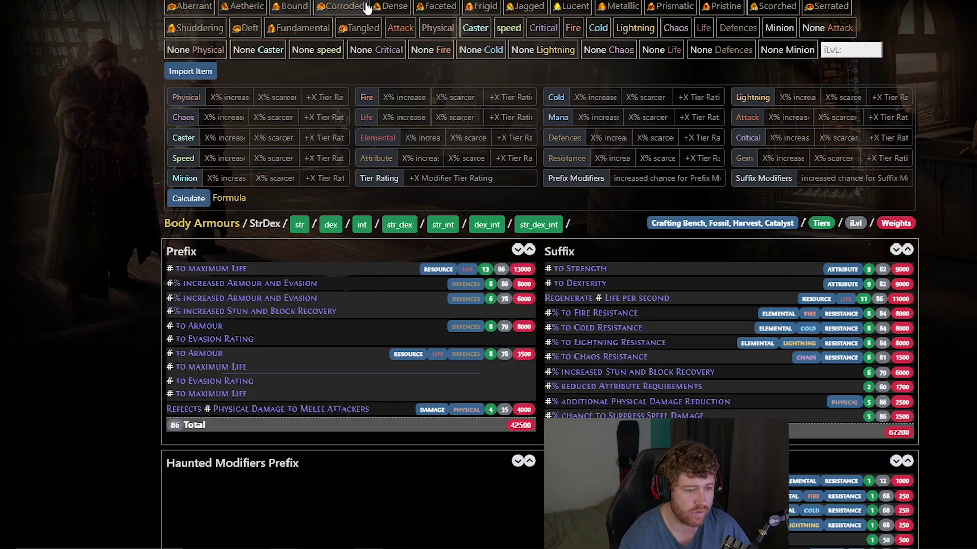
click(244, 270)
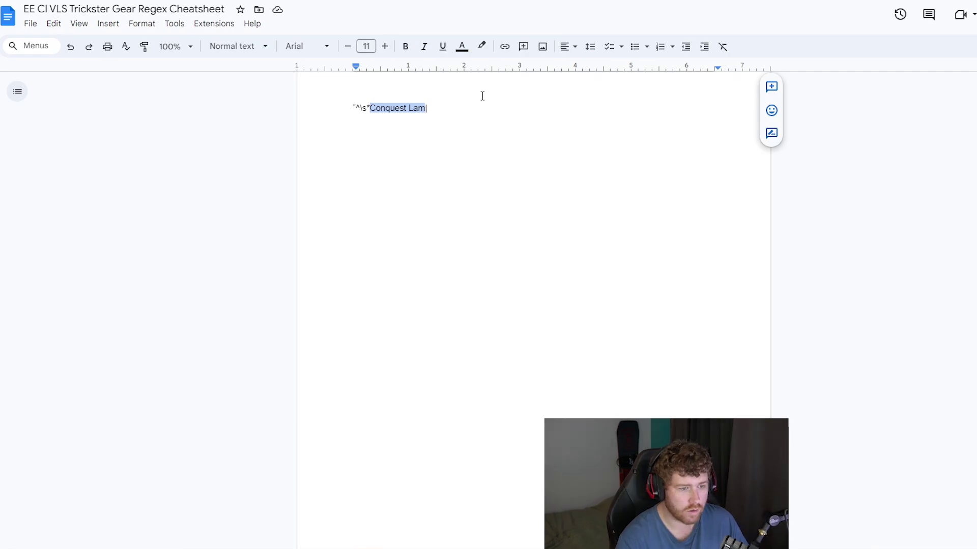
click(486, 122)
text(Prime|)
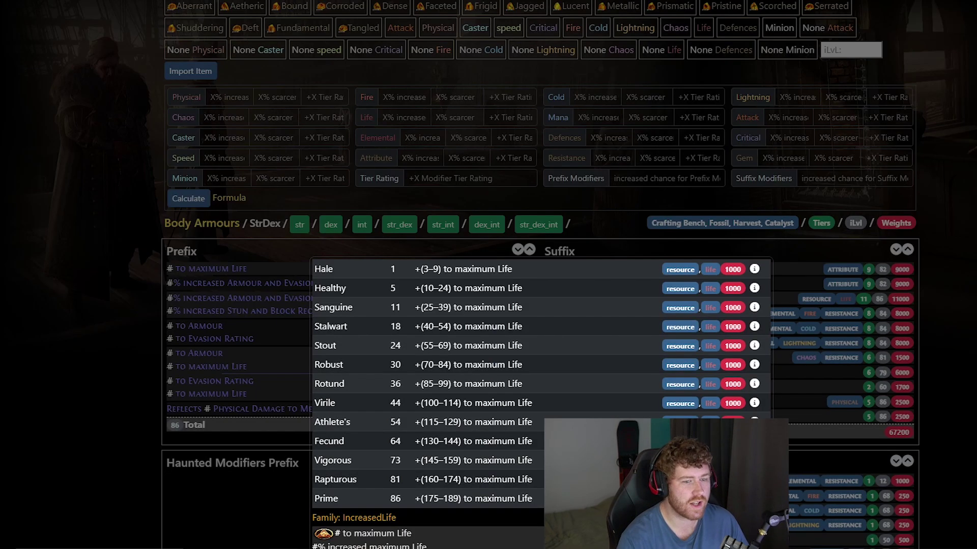
- Check the increased Armour and Evasion tiers and append |Victor to the regex
click(116, 312)
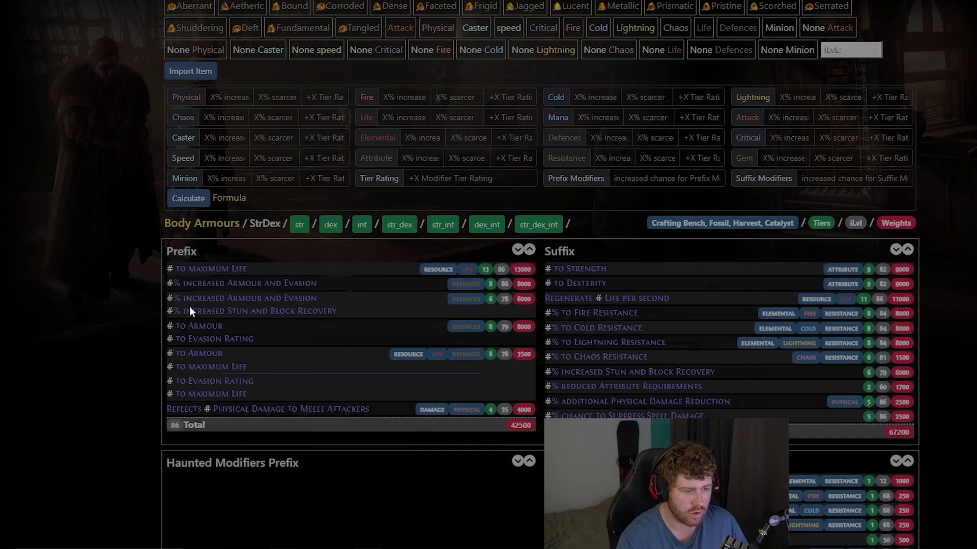
click(283, 285)
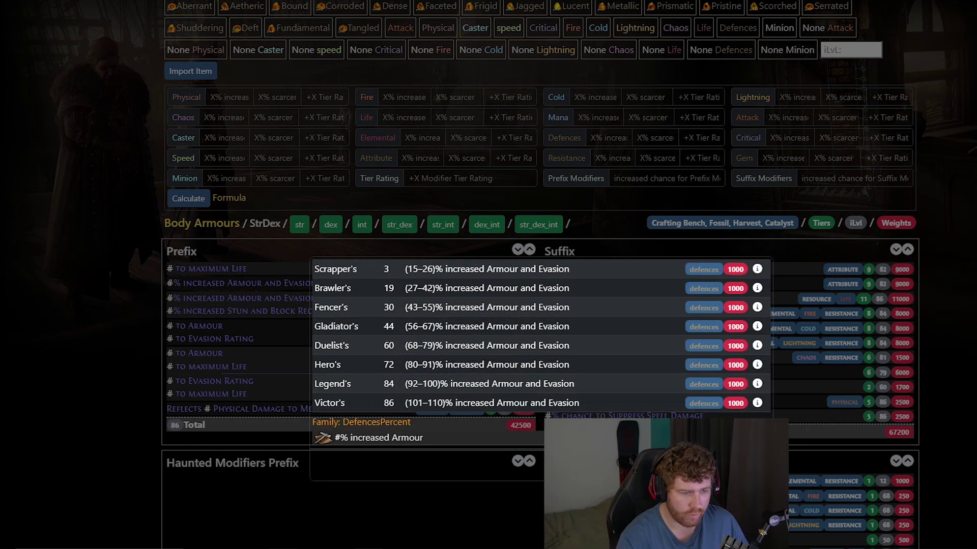
key(alt+Tab)
text(|Vict)
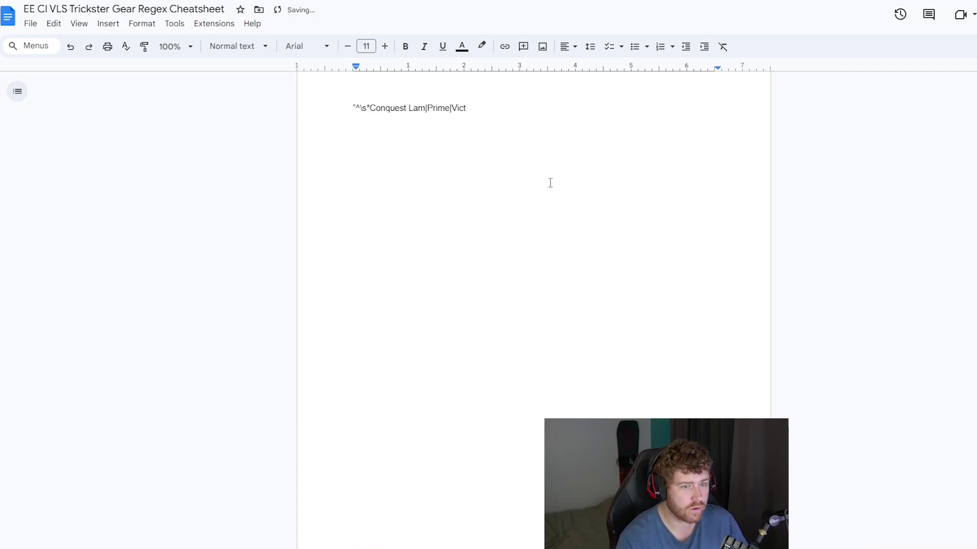
text(or)
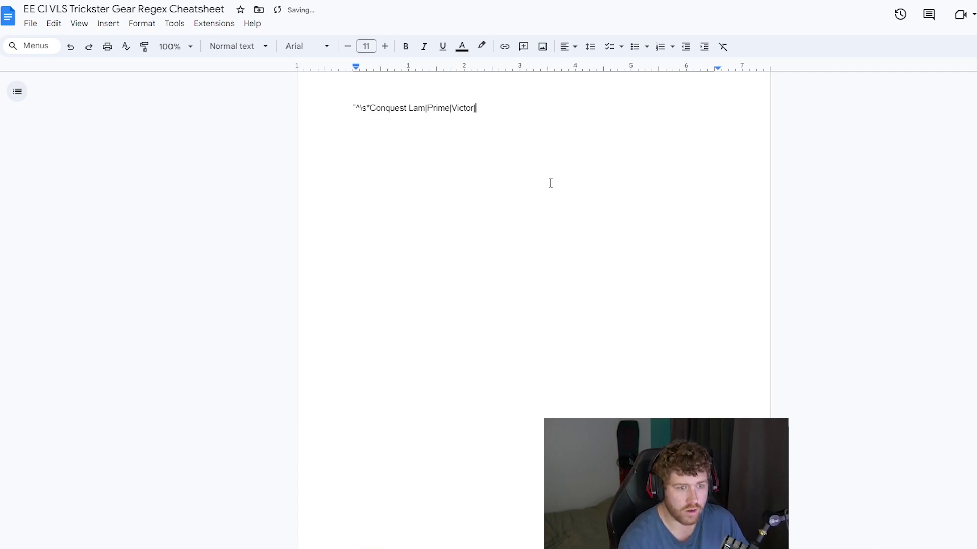
- Take the Versatile tier name from flat Armour and Evasion and append |Versa" to close the regex
key(alt+Tab)
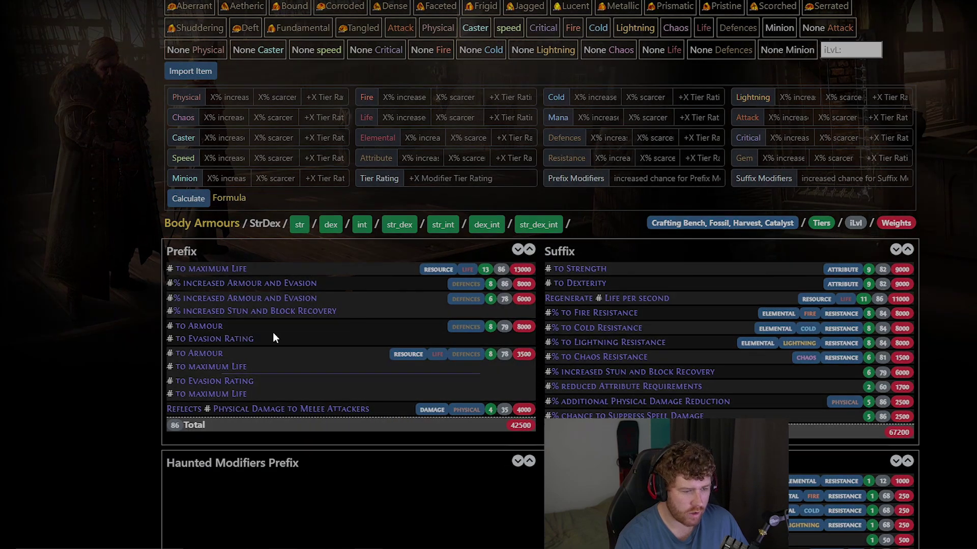
click(272, 338)
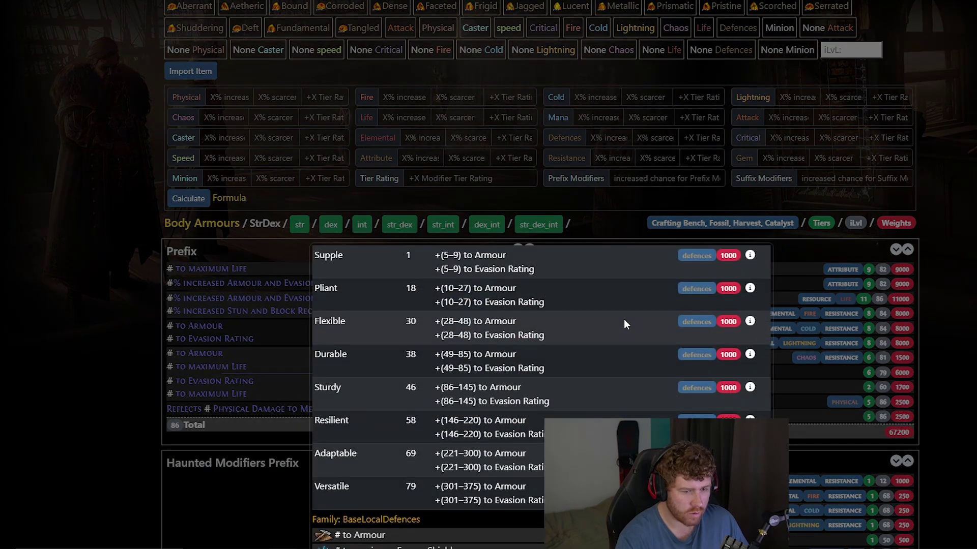
double_click(346, 487)
key(alt+Tab)
text(|)
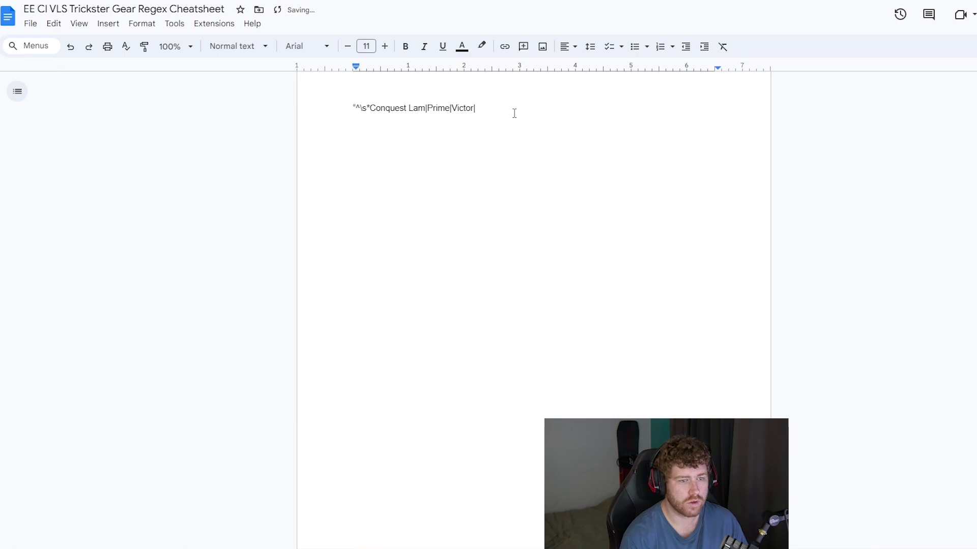
text(Ver)
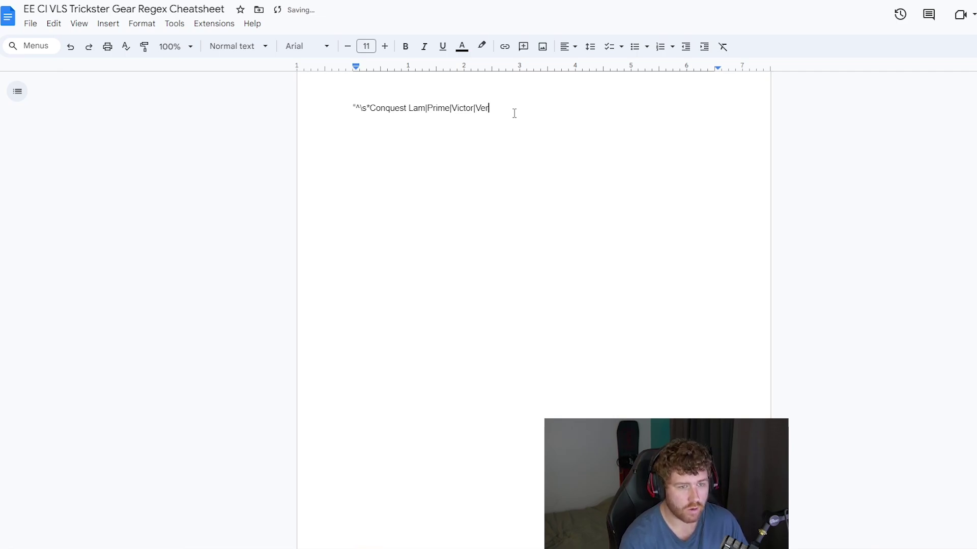
text(sa)
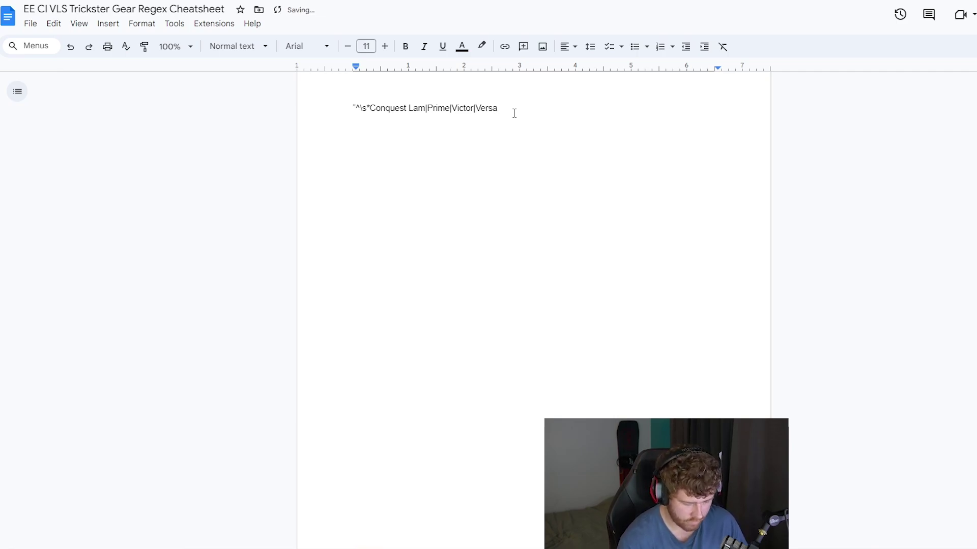
text(")
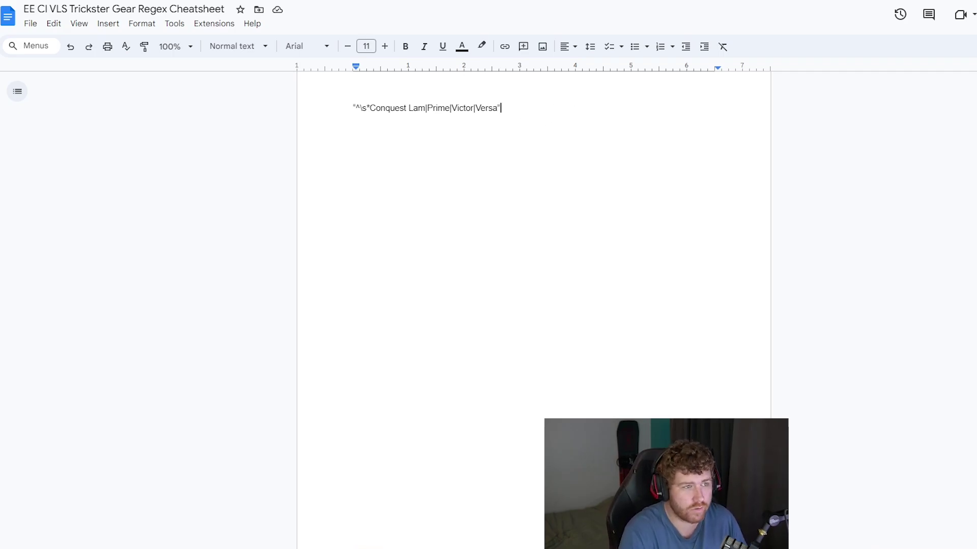
- Select the Necrotic Armour suffix regex in the cheatsheet
scroll(626, 229, up, 10)
scroll(687, 286, down, 2)
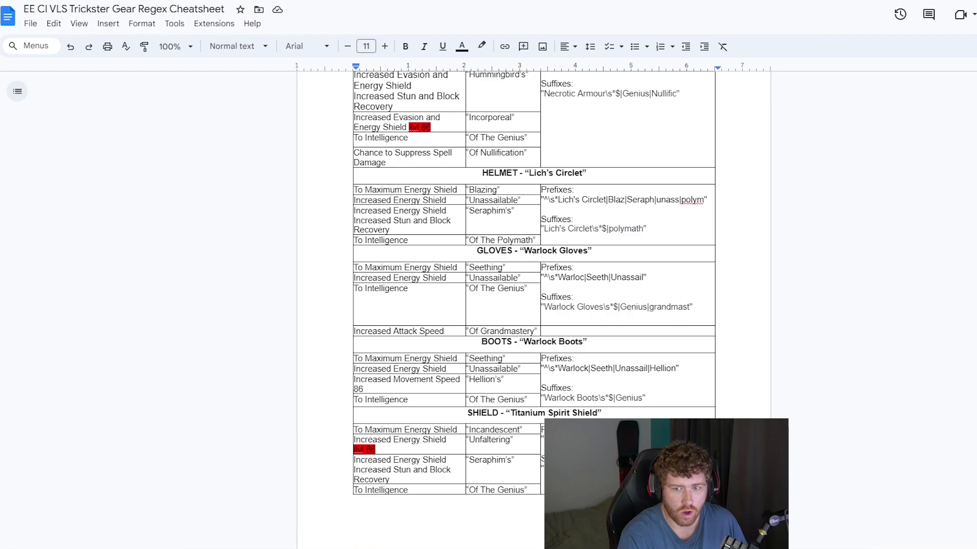
scroll(723, 121, up, 1)
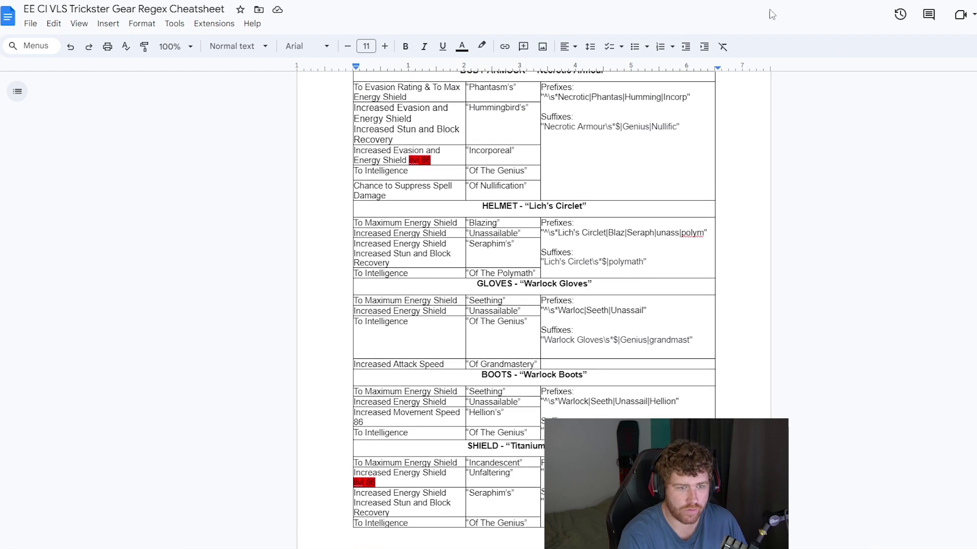
drag(681, 127, 537, 132)
key(alt+Tab)
- Paste the suffix regex into the ES ARMOUR BASES stash tab's highlight search
click(548, 146)
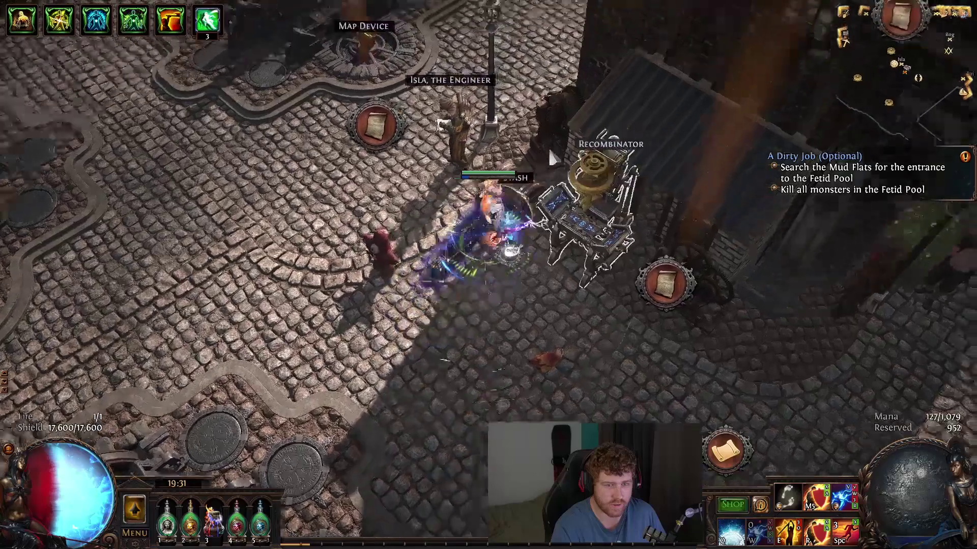
click(403, 177)
click(270, 453)
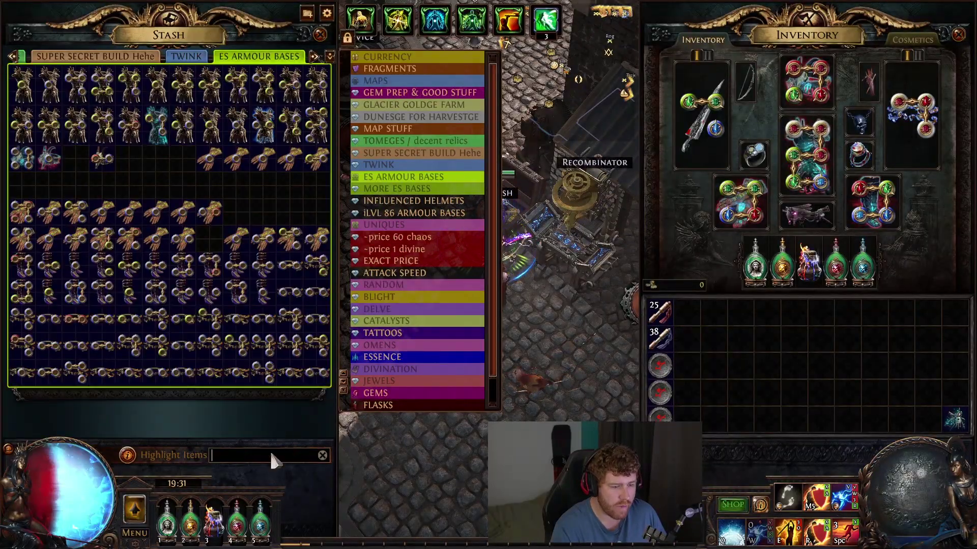
key(ctrl+v)
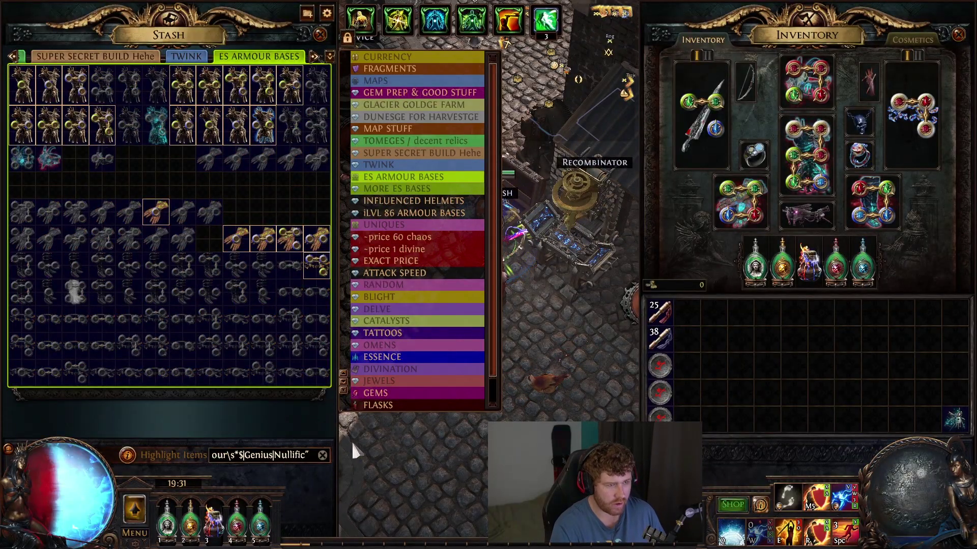
mouse_move(314, 133)
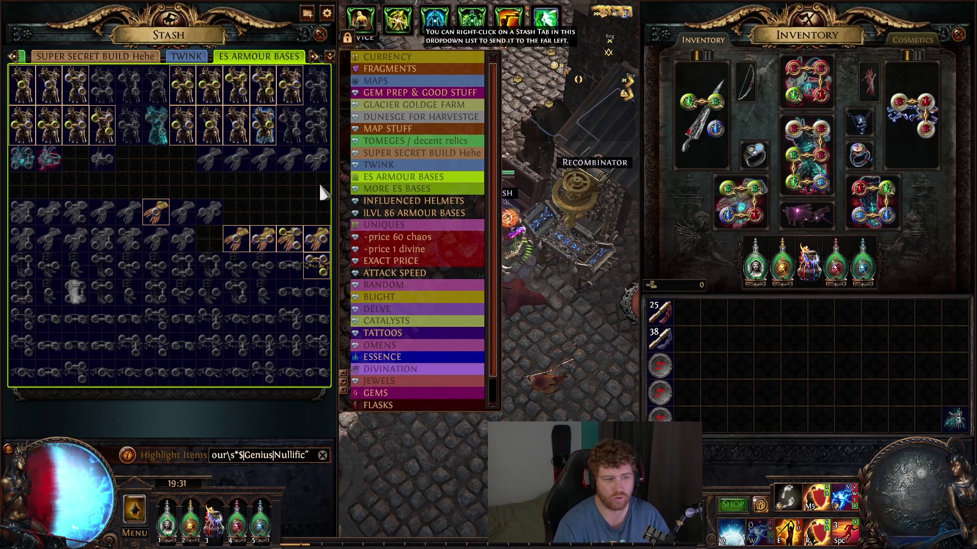
mouse_move(127, 121)
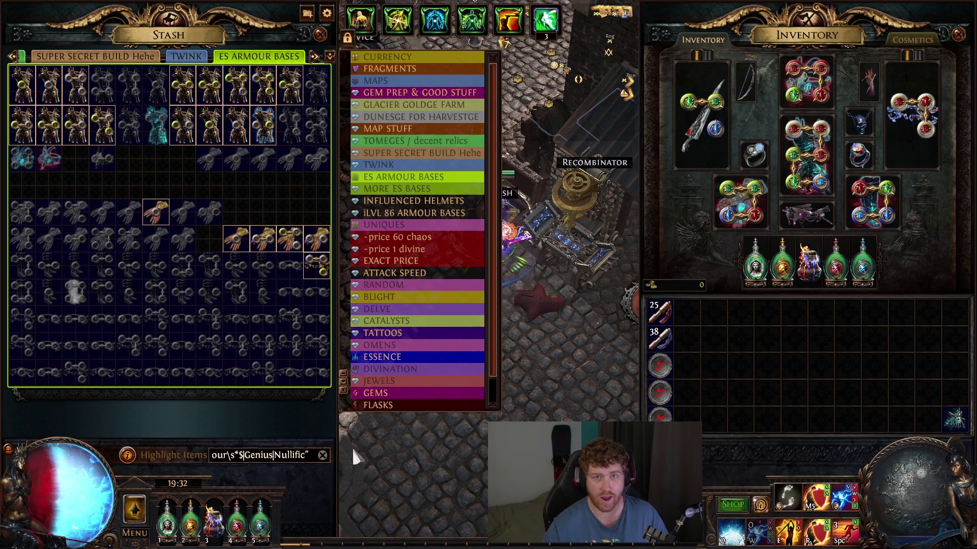
- Paste the helmet prefix regex and test removing the closing quote and the apostrophe in Lich's
key(ctrl+a)
text(laz|Seraph|unass|polym")
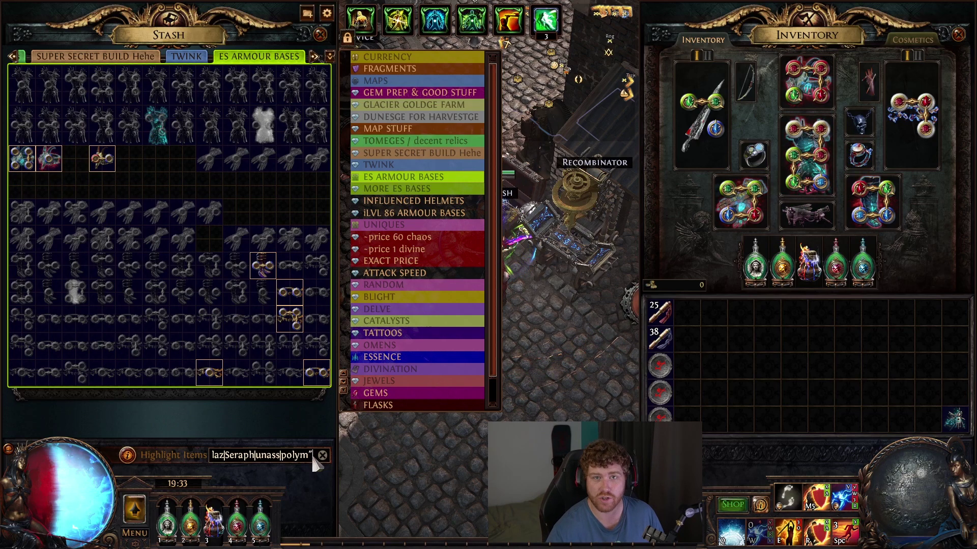
key(BackSpace)
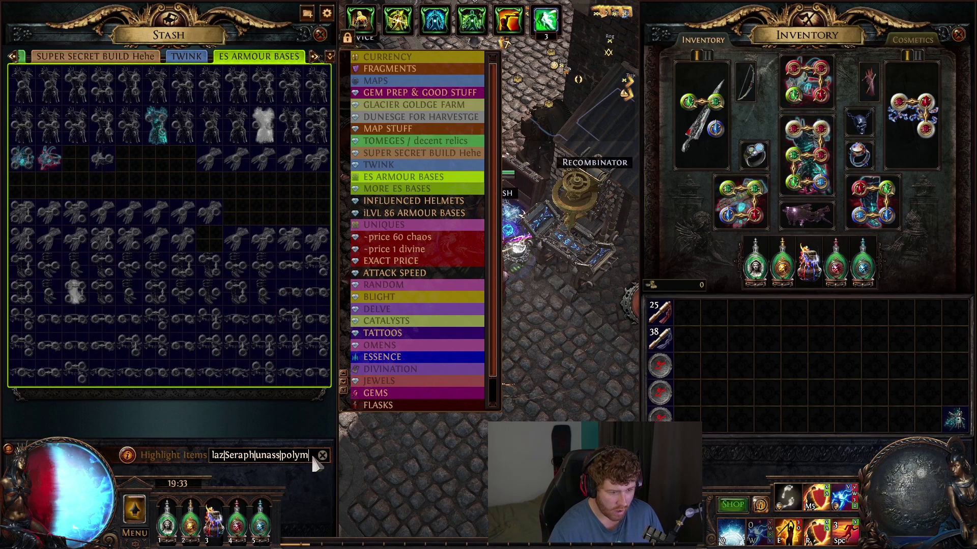
text(")
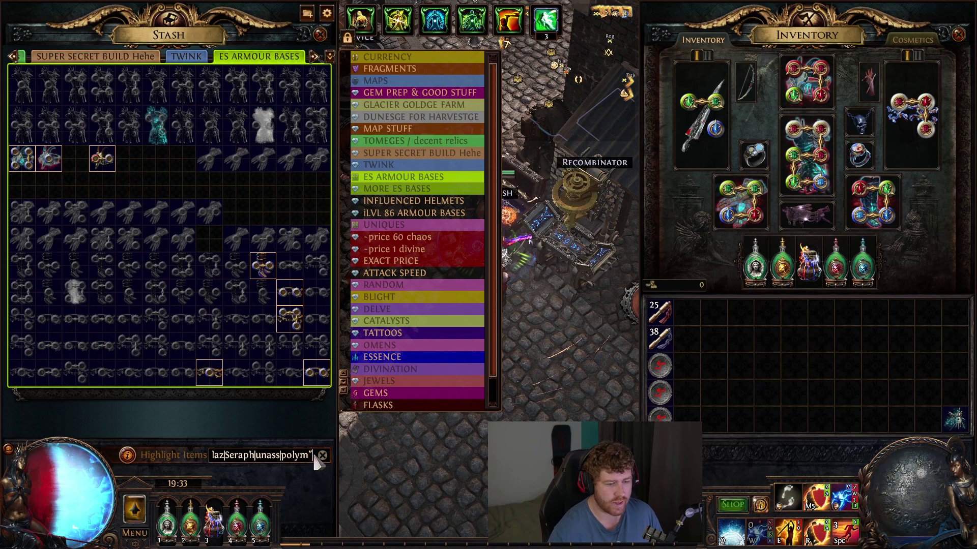
click(164, 457)
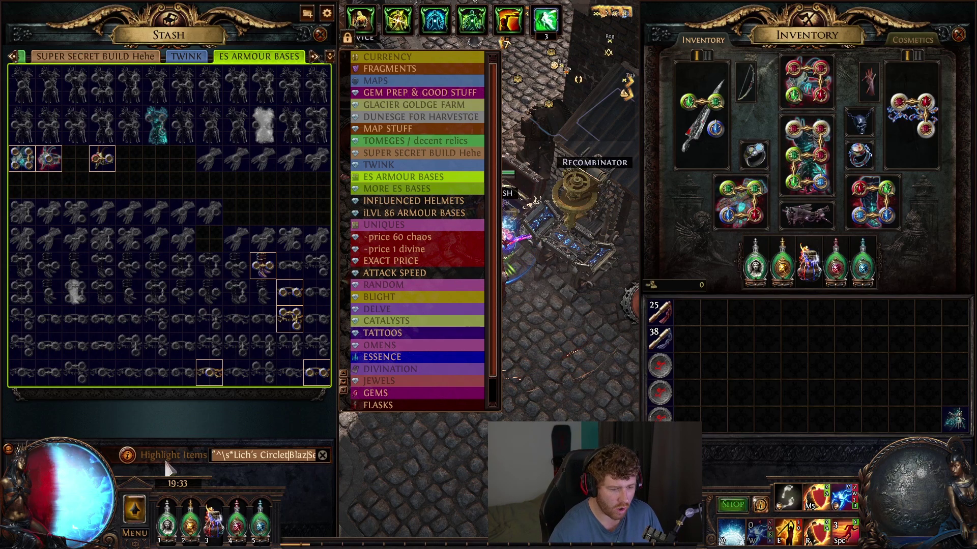
key(BackSpace)
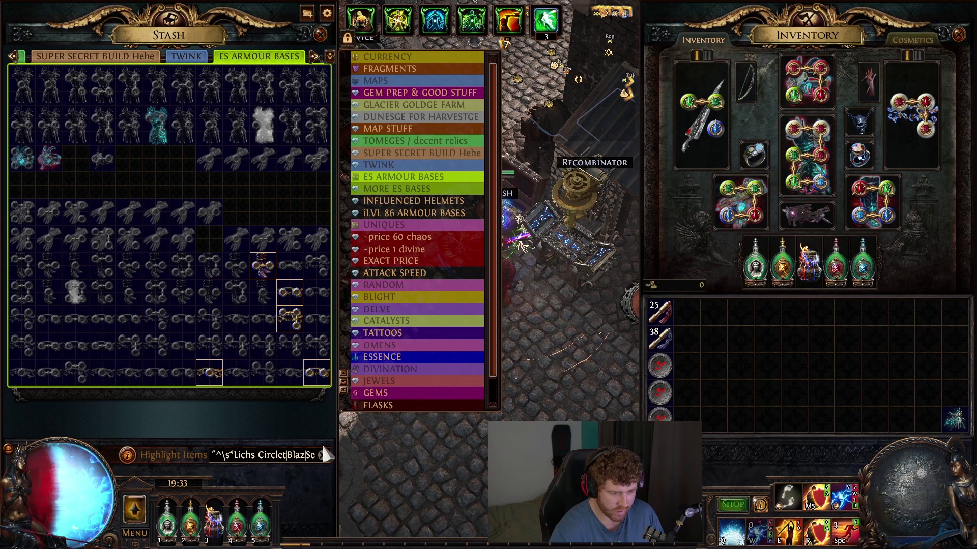
text(')
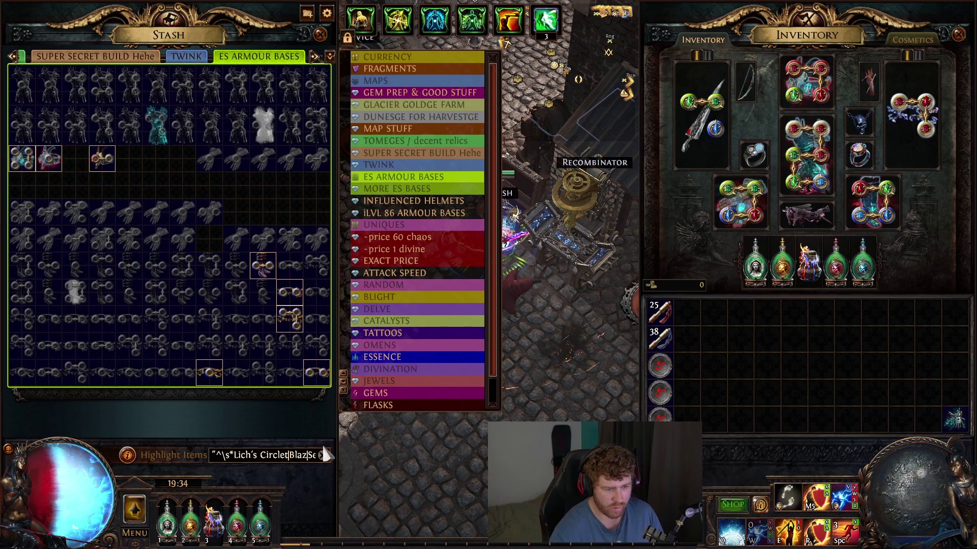
key(End)
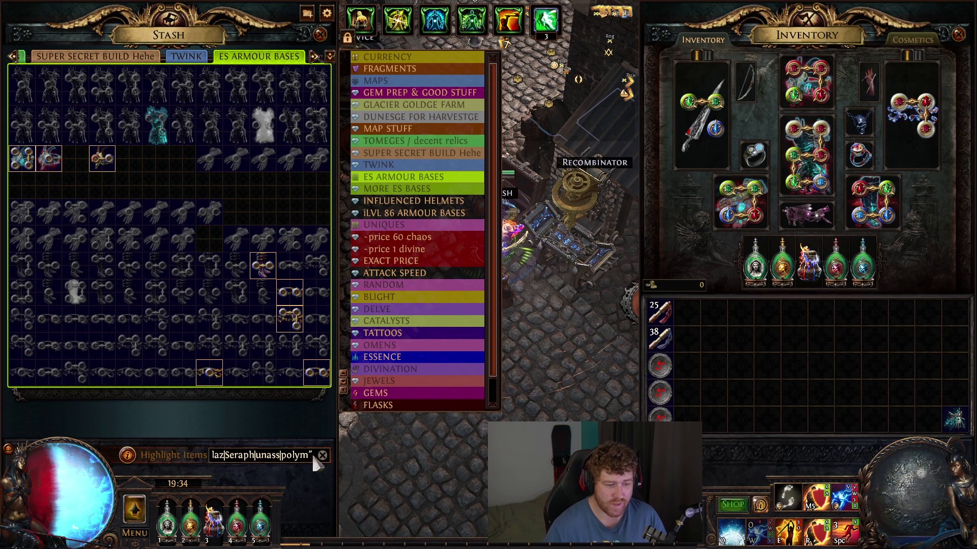
click(253, 455)
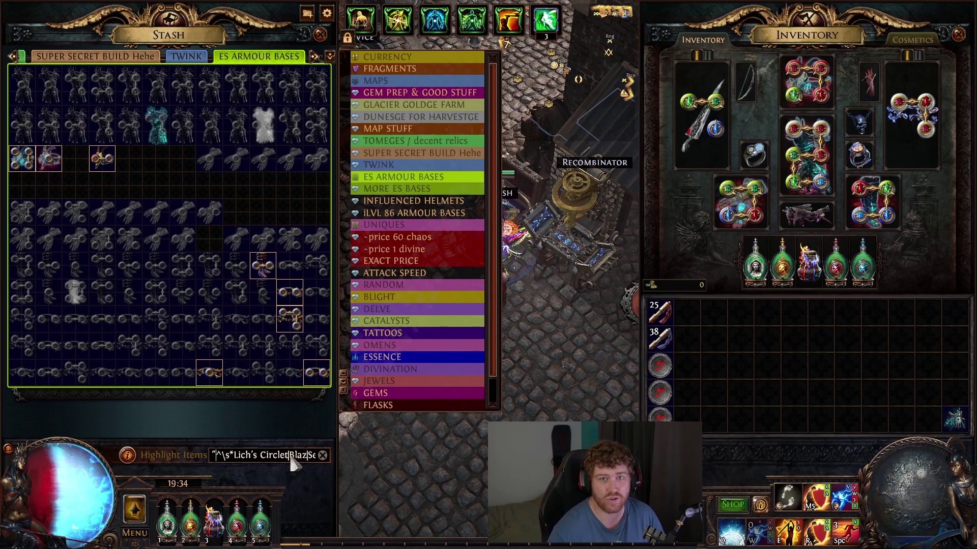
- In the Currency tab, scour the Lich's Circlet and transmute it into a magic item
click(387, 56)
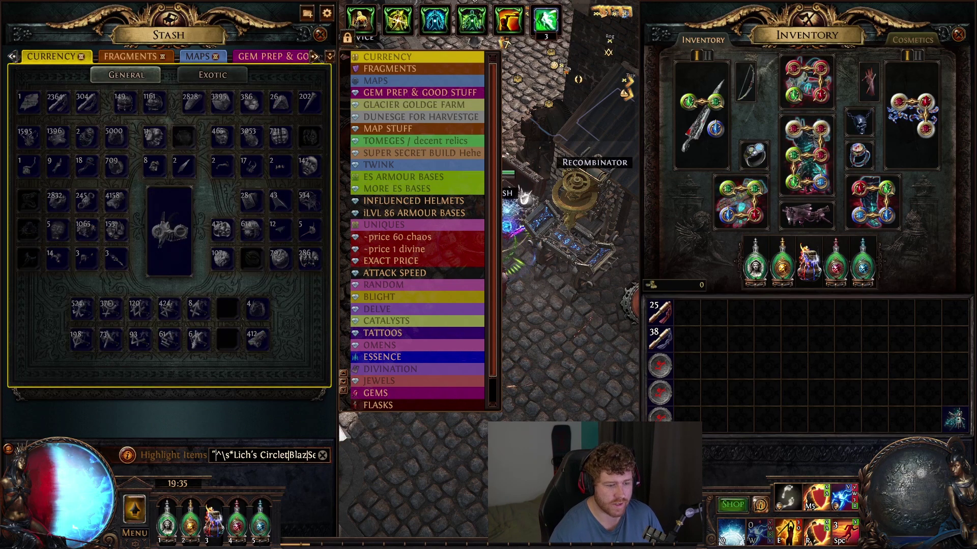
click(290, 455)
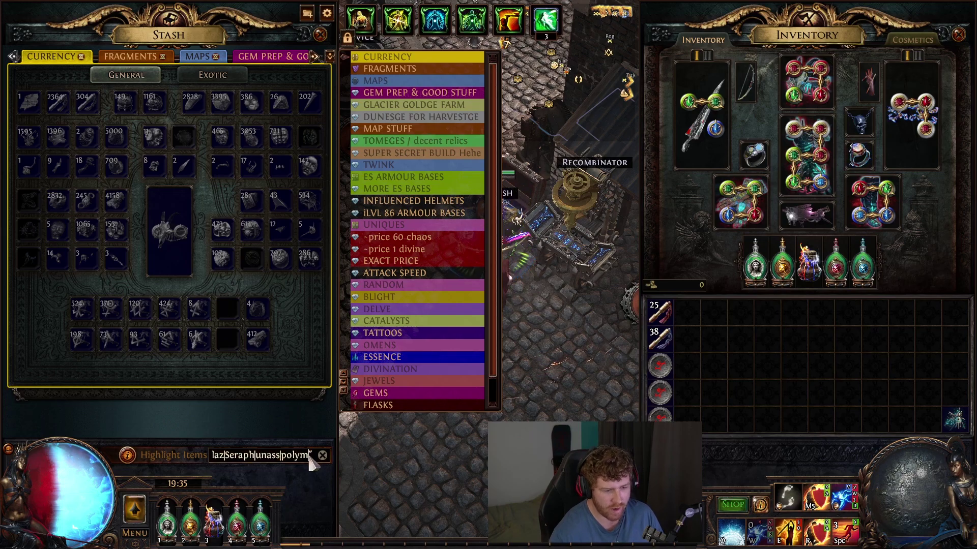
click(143, 462)
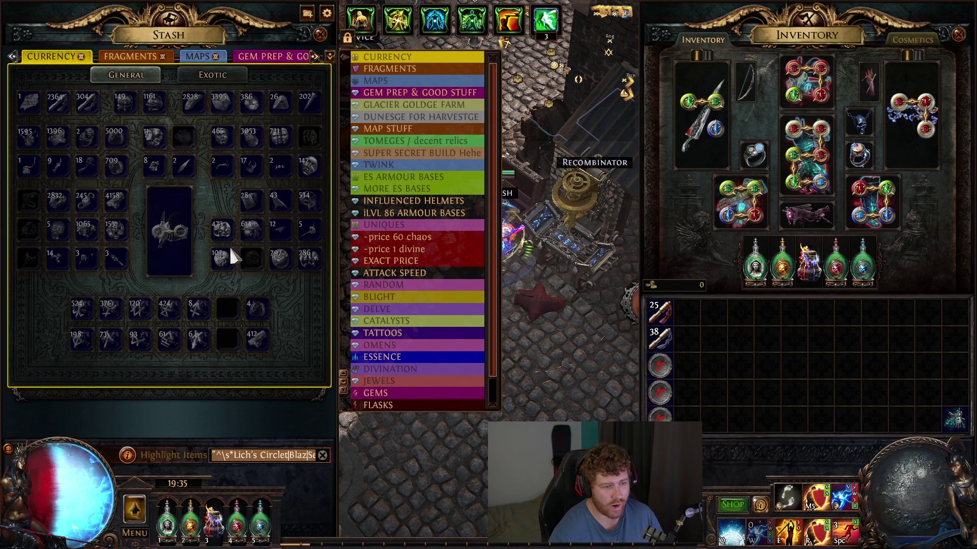
click(161, 203)
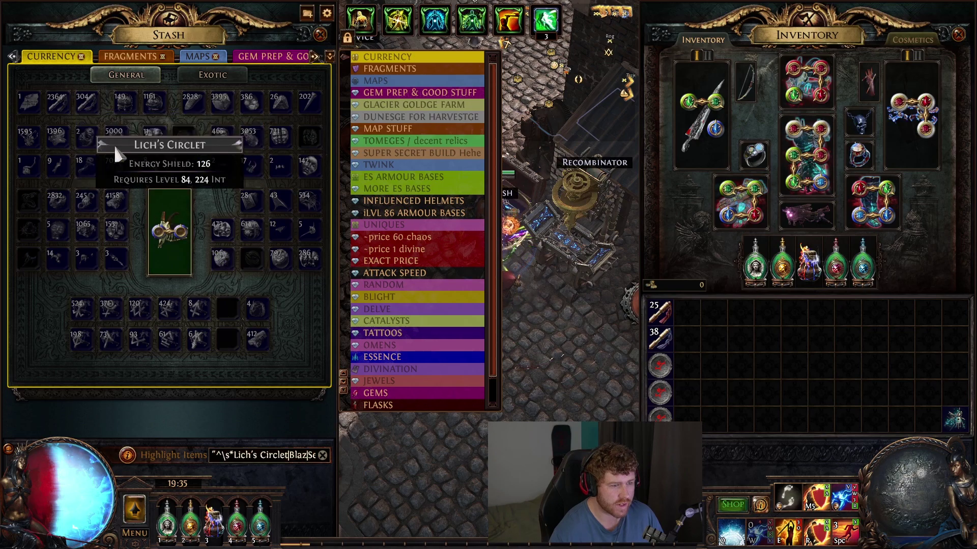
right_click(29, 133)
click(170, 224)
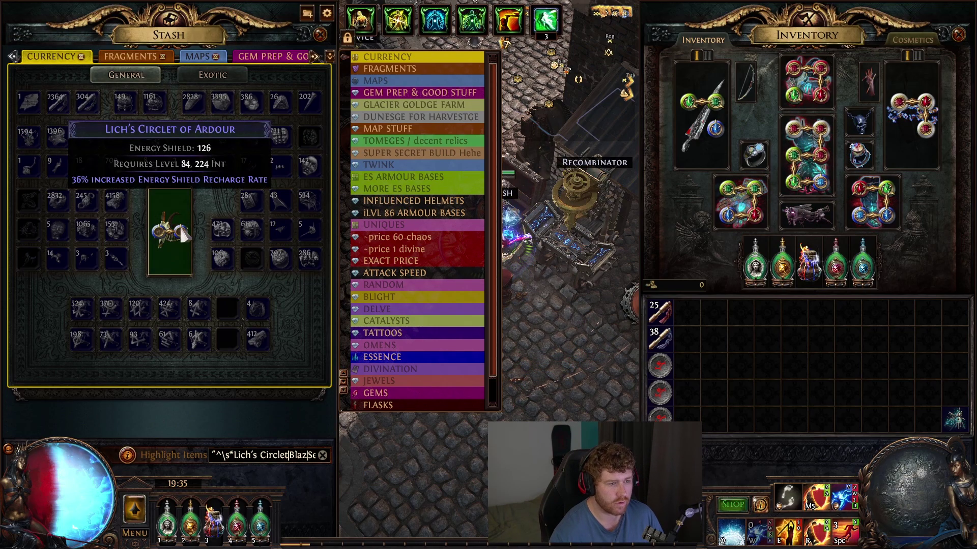
right_click(56, 133)
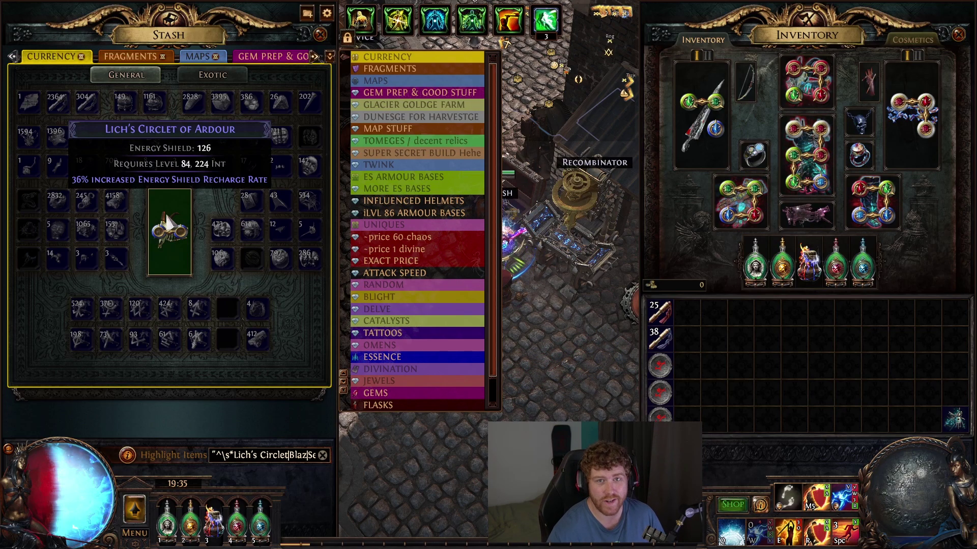
key(alt)
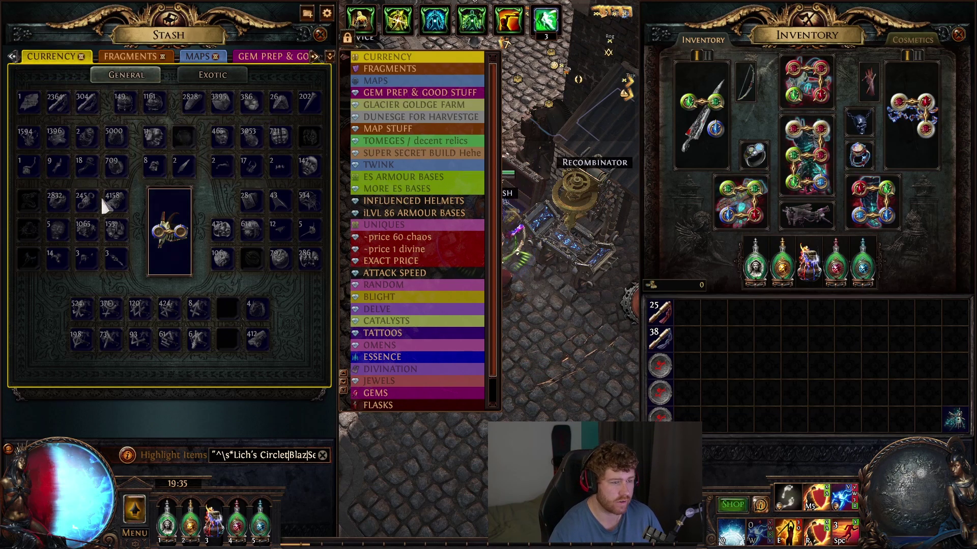
- Augment the circlet, reroll it with Orbs of Alteration, and add a prefix
right_click(113, 163)
click(168, 233)
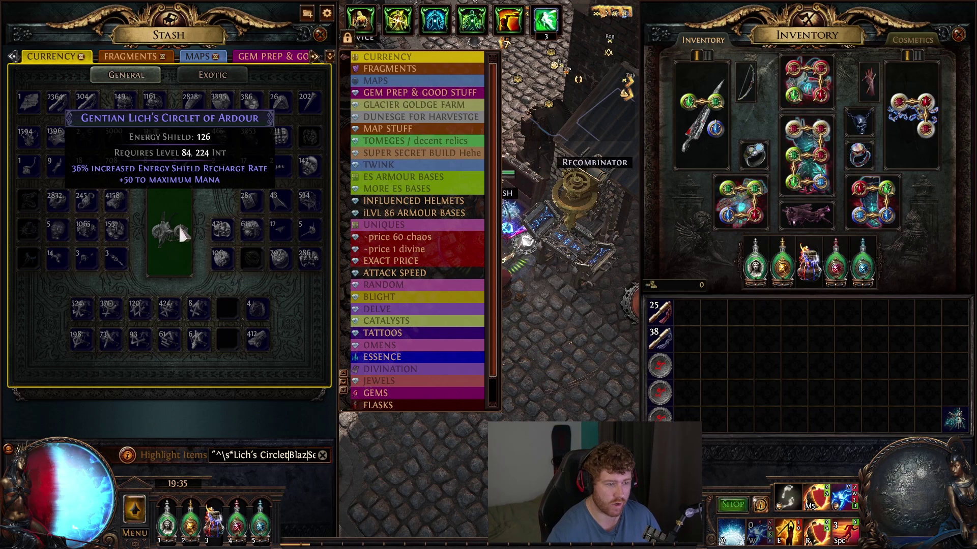
right_click(53, 134)
shift+click(178, 222)
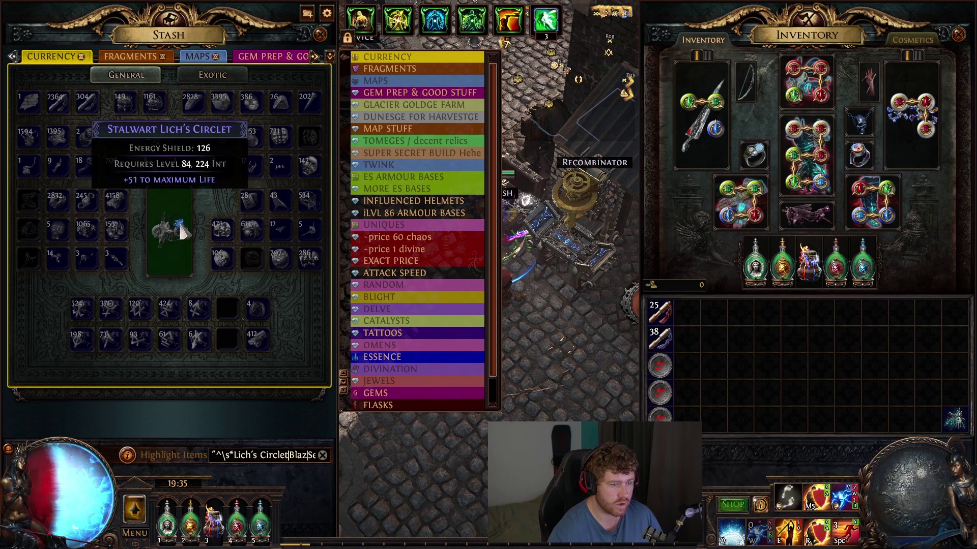
shift+click(184, 211)
shift+click(186, 199)
shift+click(178, 200)
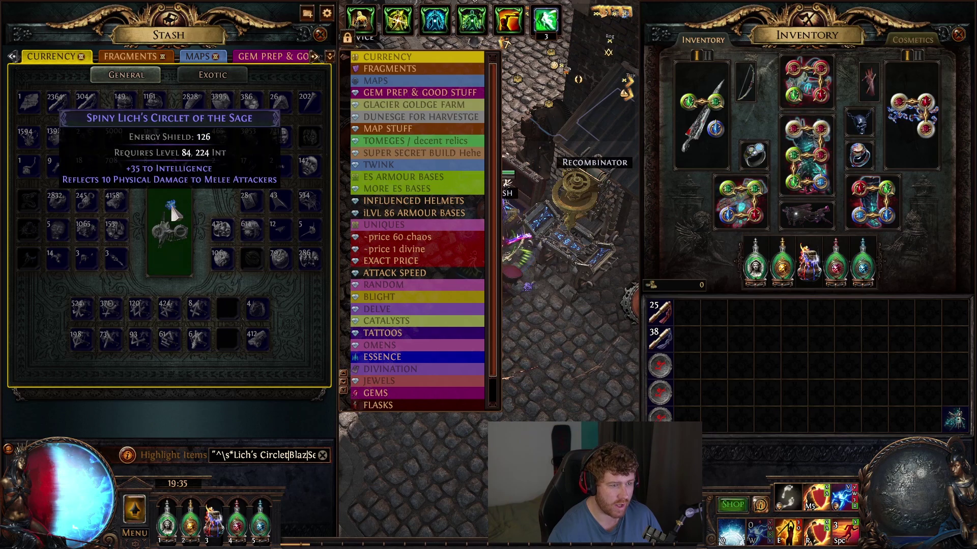
shift+click(170, 203)
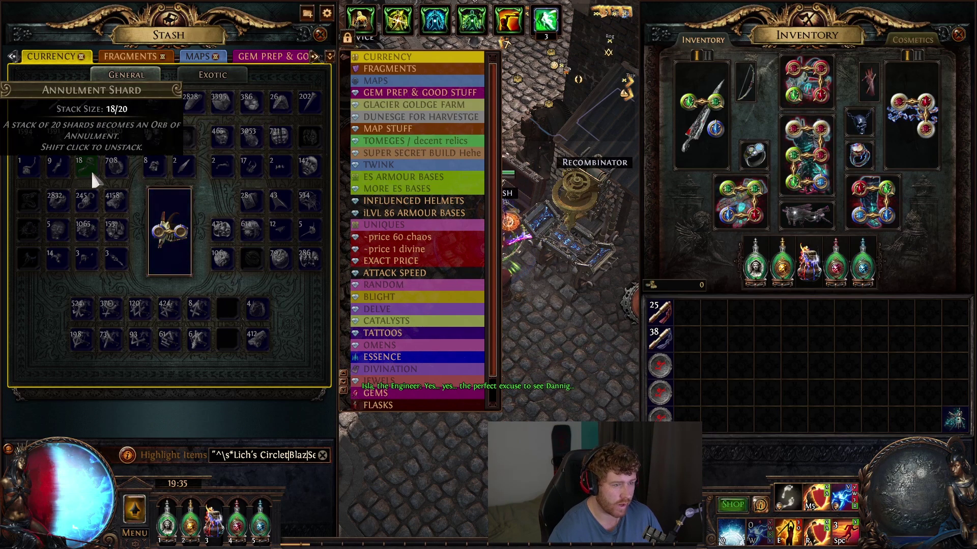
right_click(88, 165)
key(alt)
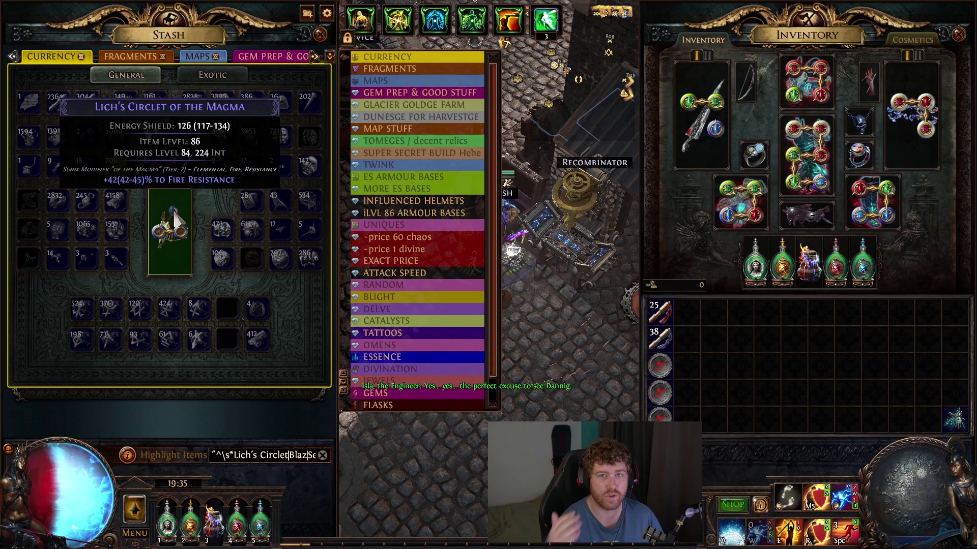
click(173, 224)
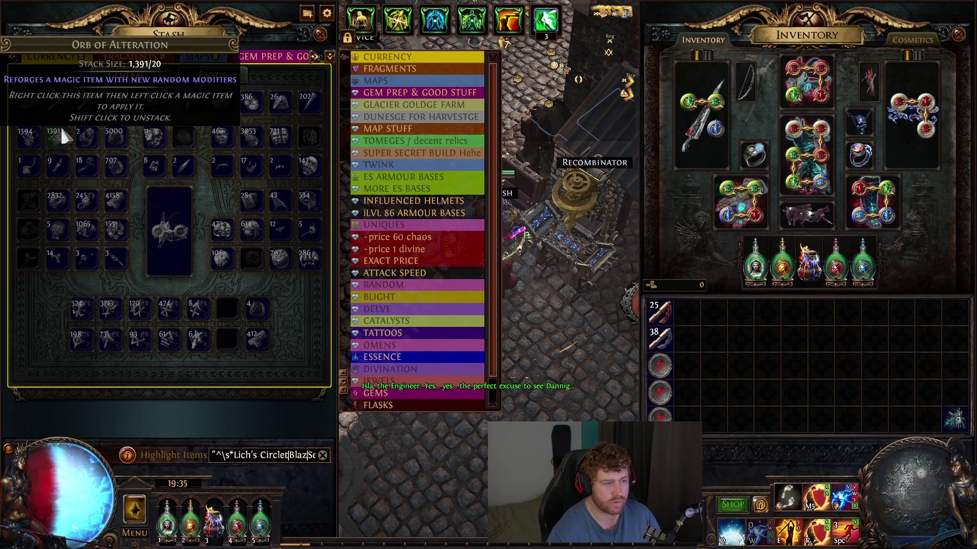
- Keep altering and augmenting until it becomes Blazing Lich's Circlet of the Furnace with +50 energy shield
right_click(60, 128)
click(189, 217)
click(184, 213)
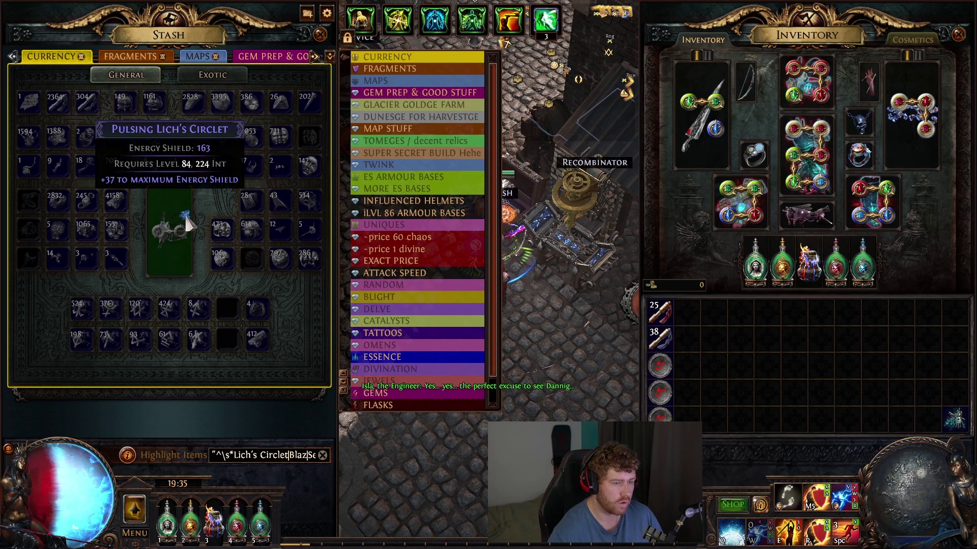
click(184, 213)
click(186, 210)
right_click(119, 164)
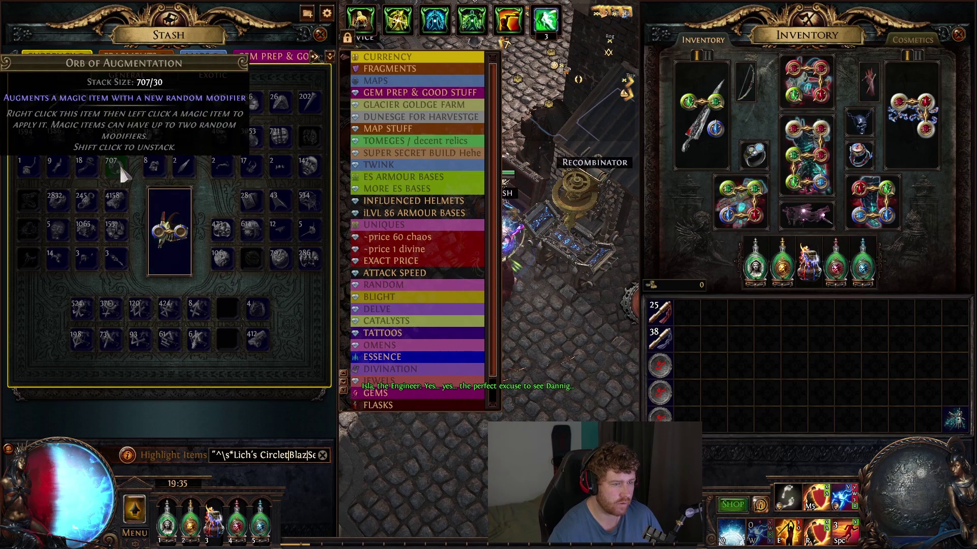
click(190, 201)
right_click(66, 140)
click(178, 225)
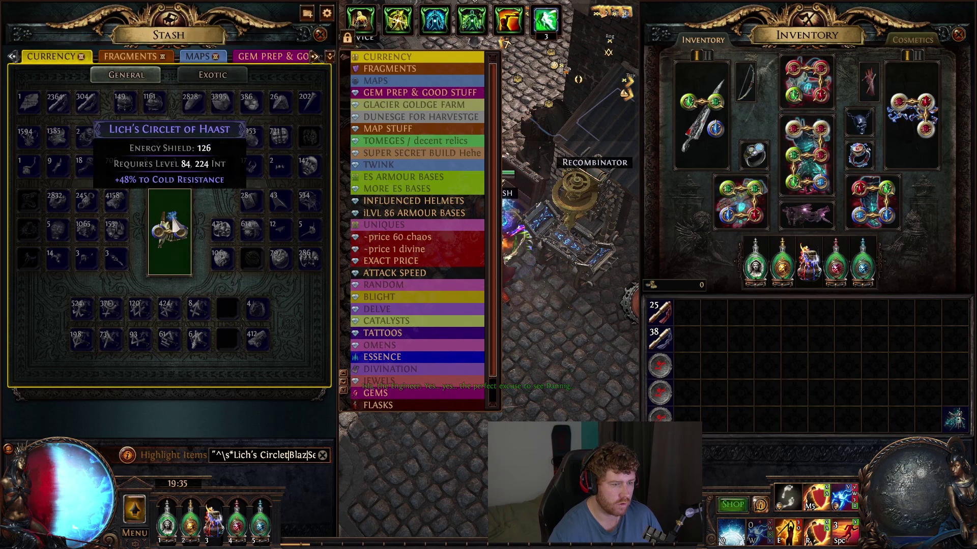
click(179, 225)
click(180, 227)
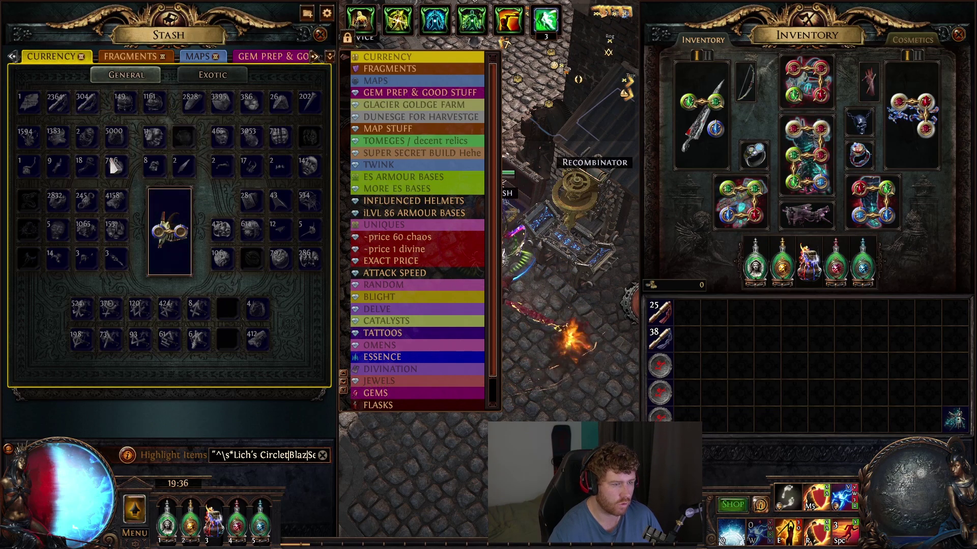
key(alt)
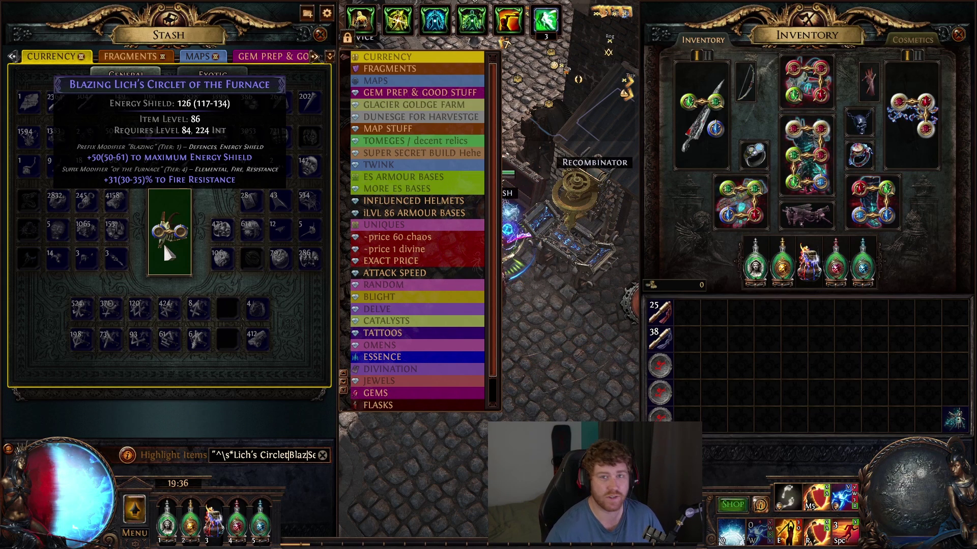
- Close the Stash and Inventory panels with Escape
key(Escape)
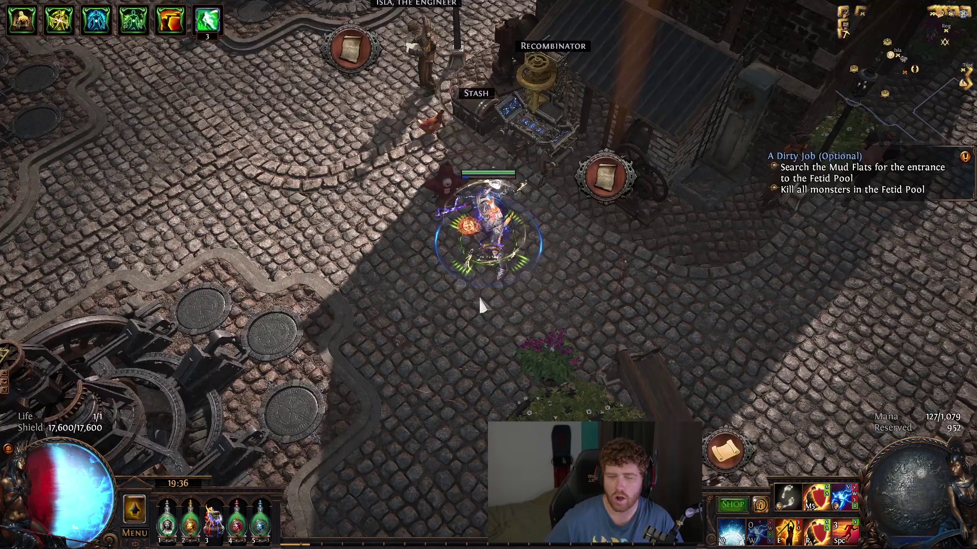